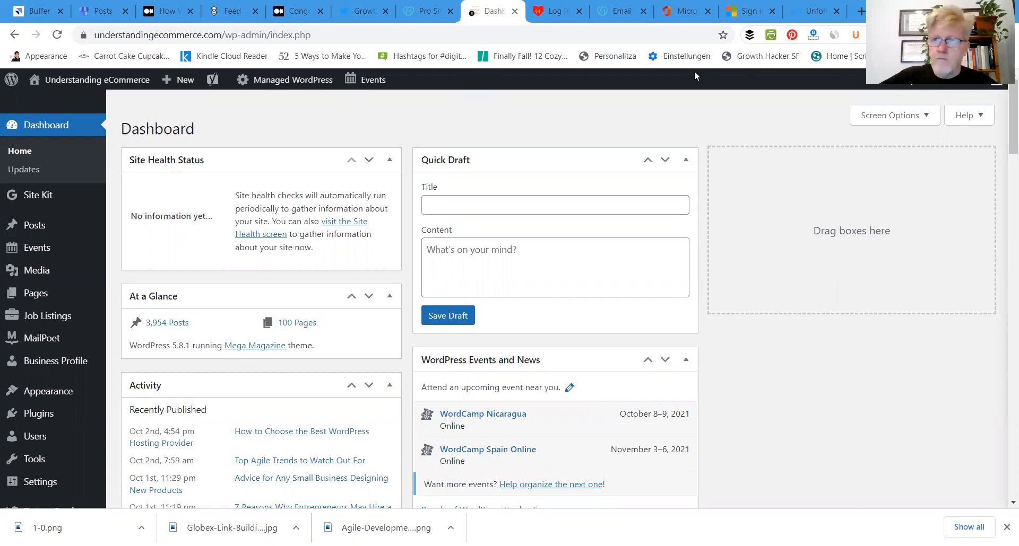
Step: List the published posts without a focus keyphrase and open "Is SEO Still Worth It in 2021?" for editing
{"action": "left_click_drag", "start_coordinate": [1003, 122], "coordinate": [1004, 504]}
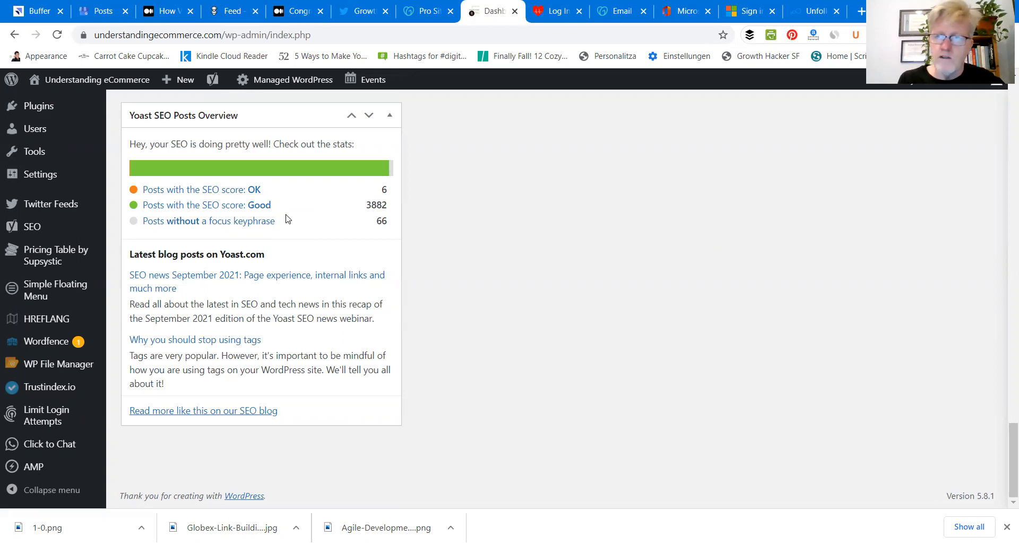
{"action": "left_click", "coordinate": [231, 227]}
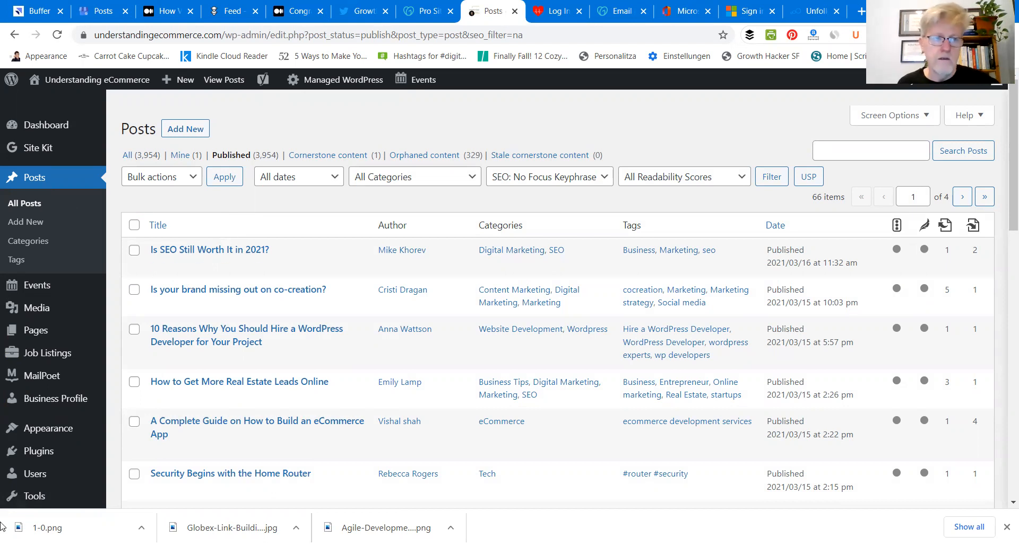
{"action": "mouse_move", "coordinate": [30, 511]}
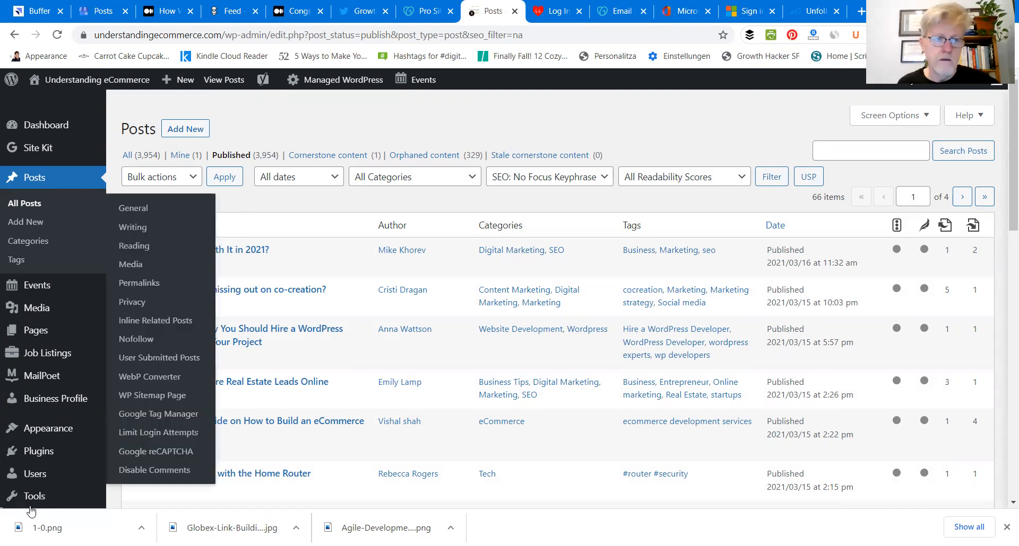
{"action": "left_click", "coordinate": [161, 268]}
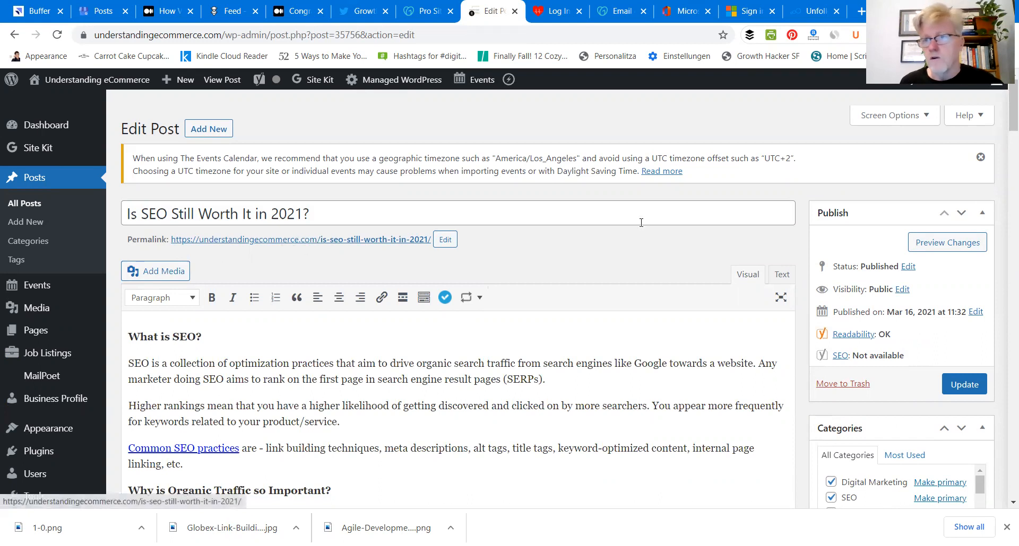
Step: Examine the post's body text, Yoast SEO fields and featured image options
{"action": "left_click_drag", "start_coordinate": [1004, 118], "coordinate": [1003, 401]}
{"action": "mouse_move", "coordinate": [71, 247]}
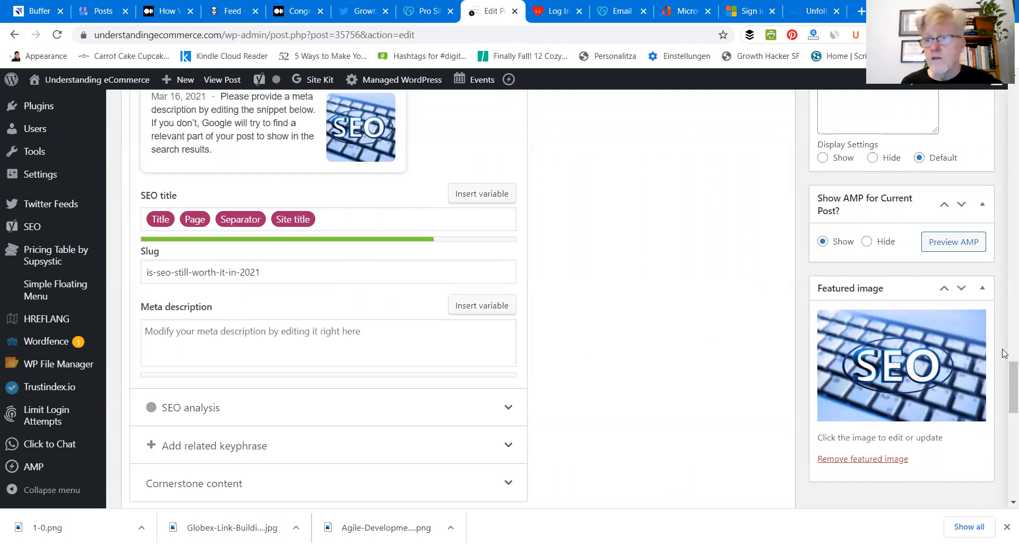
{"action": "left_click_drag", "start_coordinate": [1004, 392], "coordinate": [1002, 143]}
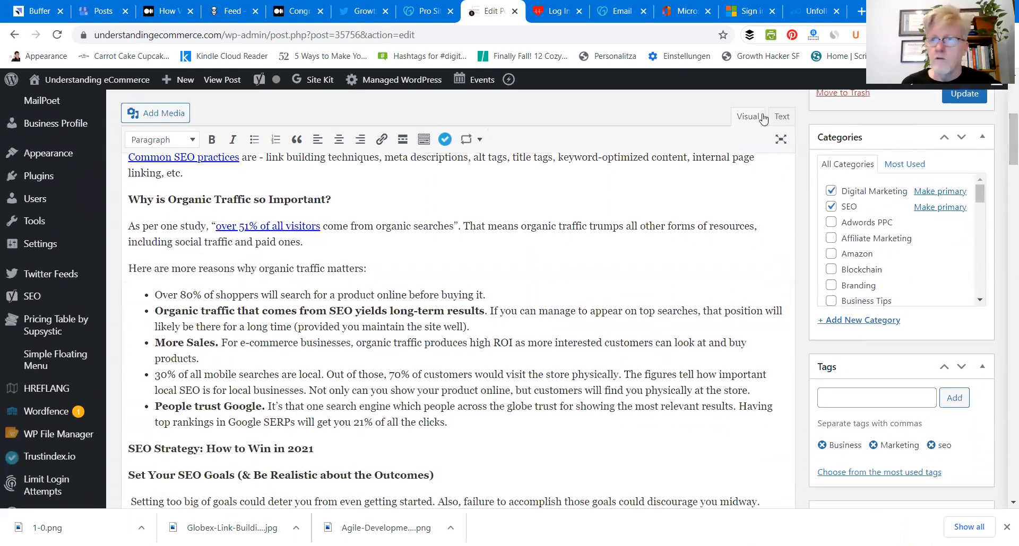
{"action": "scroll", "coordinate": [1004, 161], "scroll_direction": "down", "scroll_amount": 7}
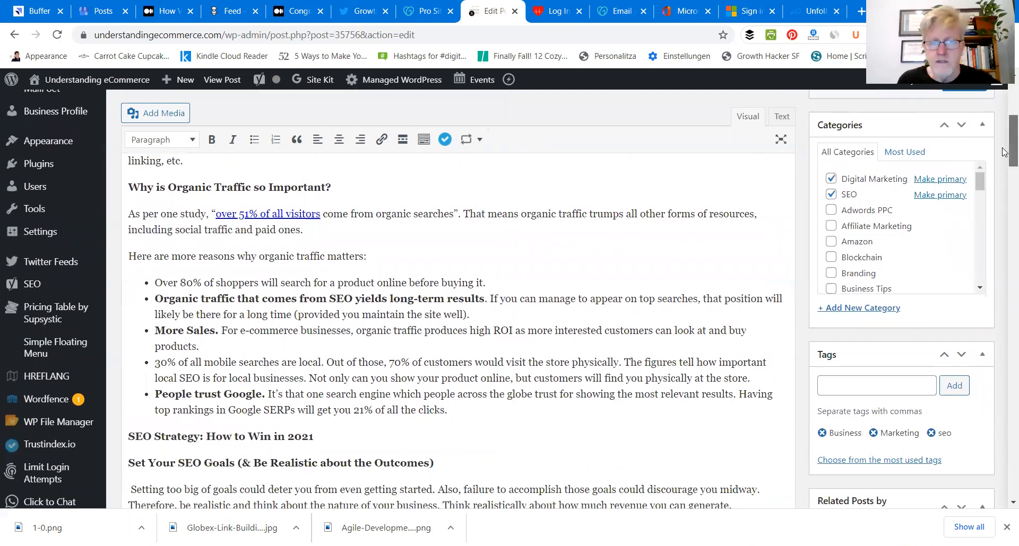
{"action": "scroll", "coordinate": [1004, 189], "scroll_direction": "down", "scroll_amount": 10}
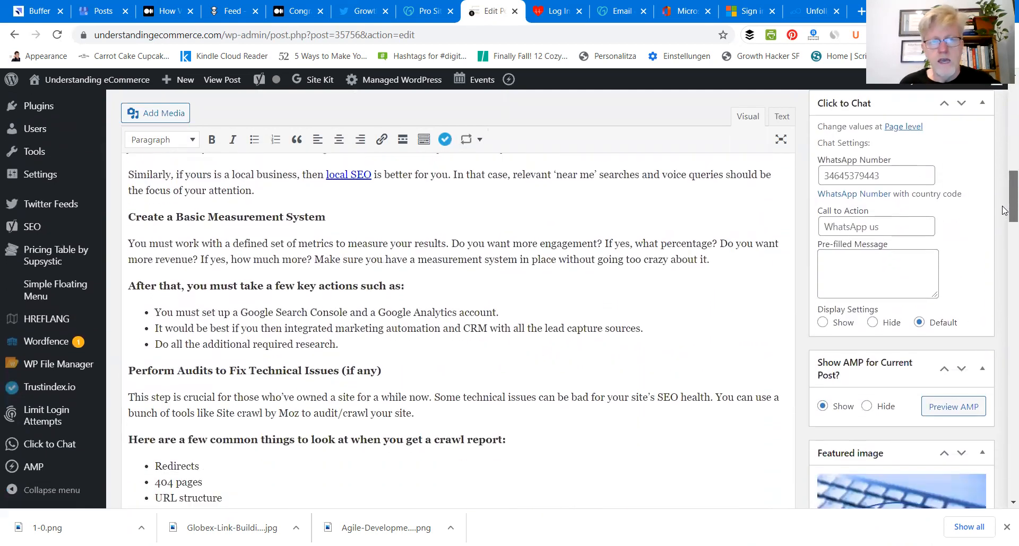
{"action": "scroll", "coordinate": [1003, 262], "scroll_direction": "down", "scroll_amount": 13}
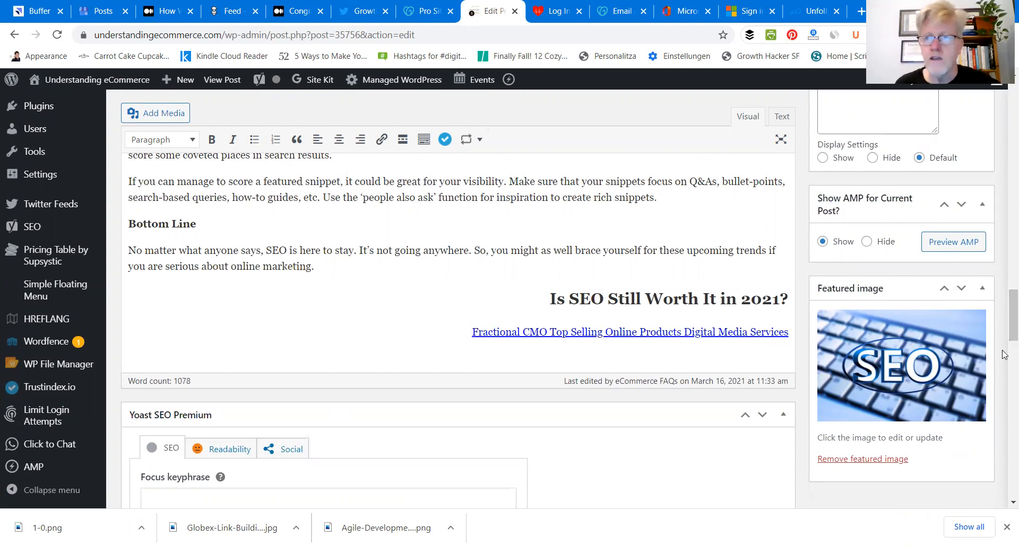
{"action": "scroll", "coordinate": [1004, 302], "scroll_direction": "up", "scroll_amount": 7}
{"action": "left_click_drag", "start_coordinate": [1002, 286], "coordinate": [1003, 257]}
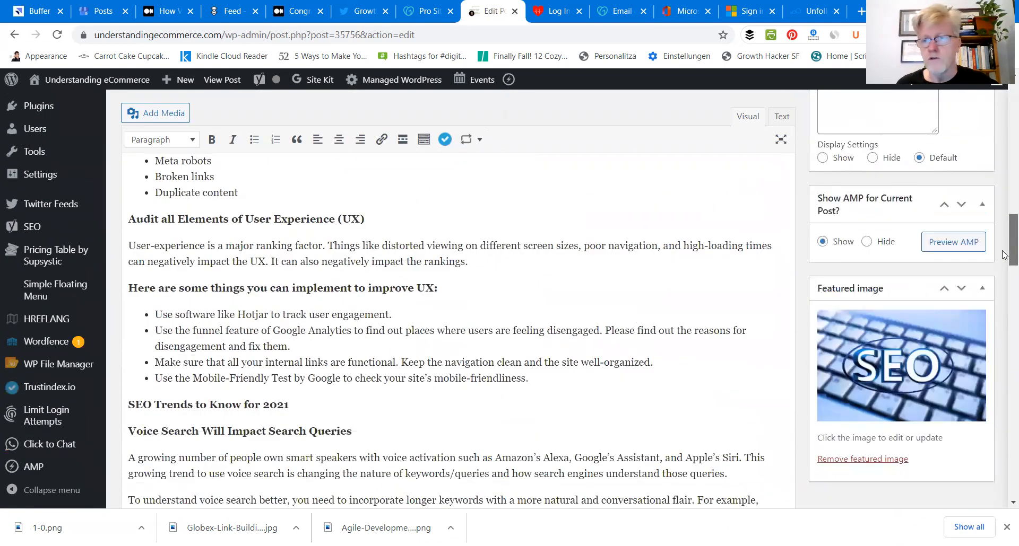
{"action": "left_click", "coordinate": [894, 367]}
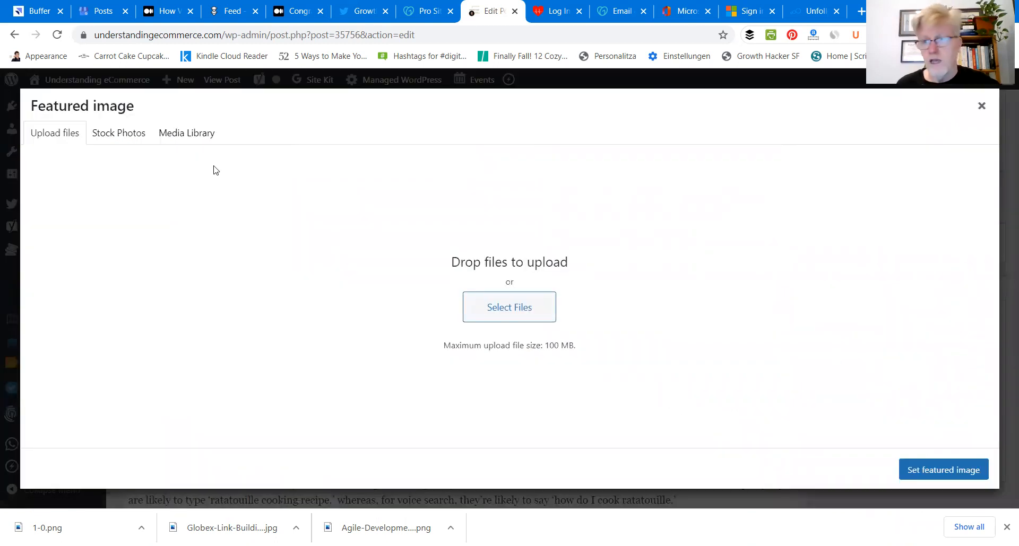
{"action": "left_click", "coordinate": [1002, 243]}
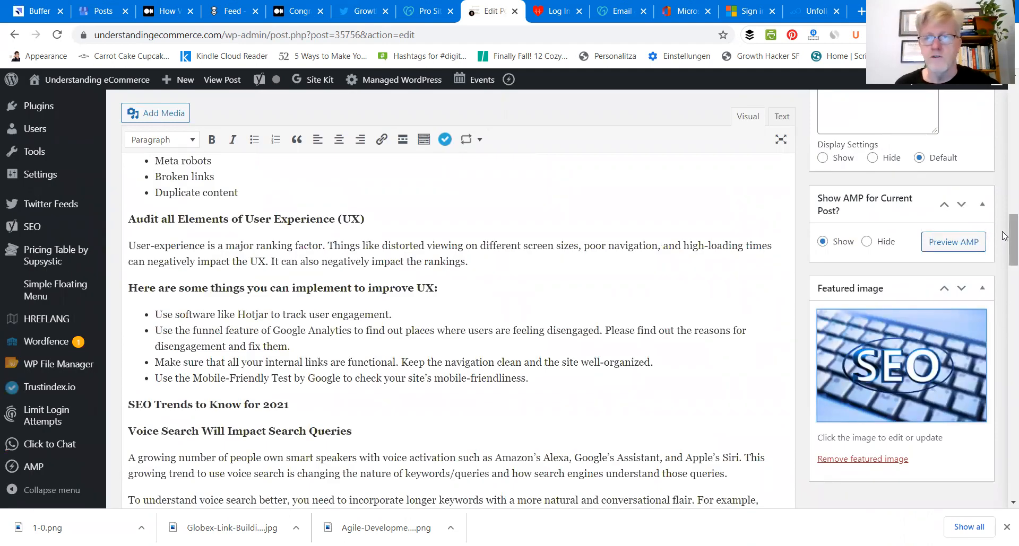
Step: Select the closing heading "Is SEO Still Worth It in 2021?" in the post body and open the Grammarly suggestions
{"action": "left_click_drag", "start_coordinate": [1004, 230], "coordinate": [976, 334]}
{"action": "scroll", "coordinate": [977, 334], "scroll_direction": "down", "scroll_amount": 4}
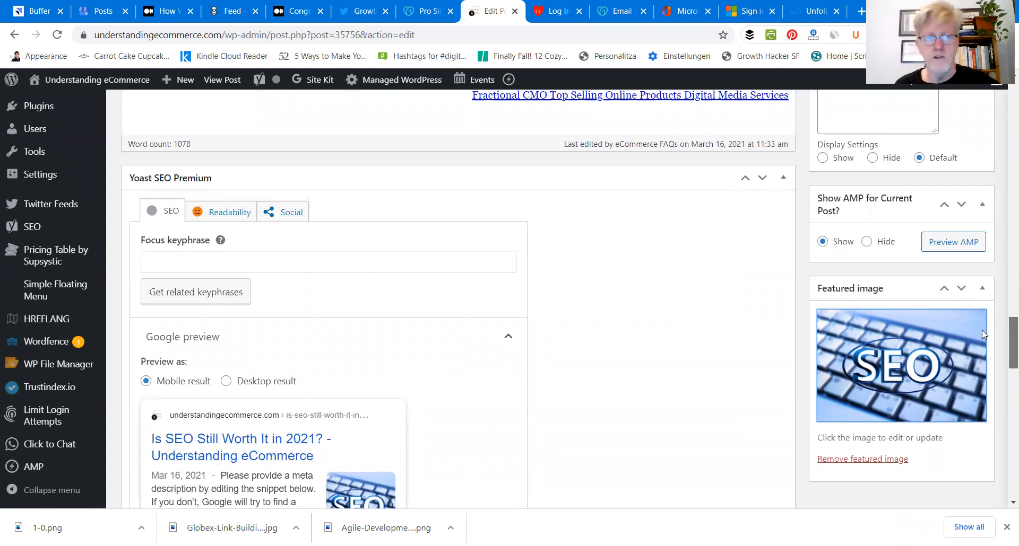
{"action": "scroll", "coordinate": [982, 330], "scroll_direction": "up", "scroll_amount": 4}
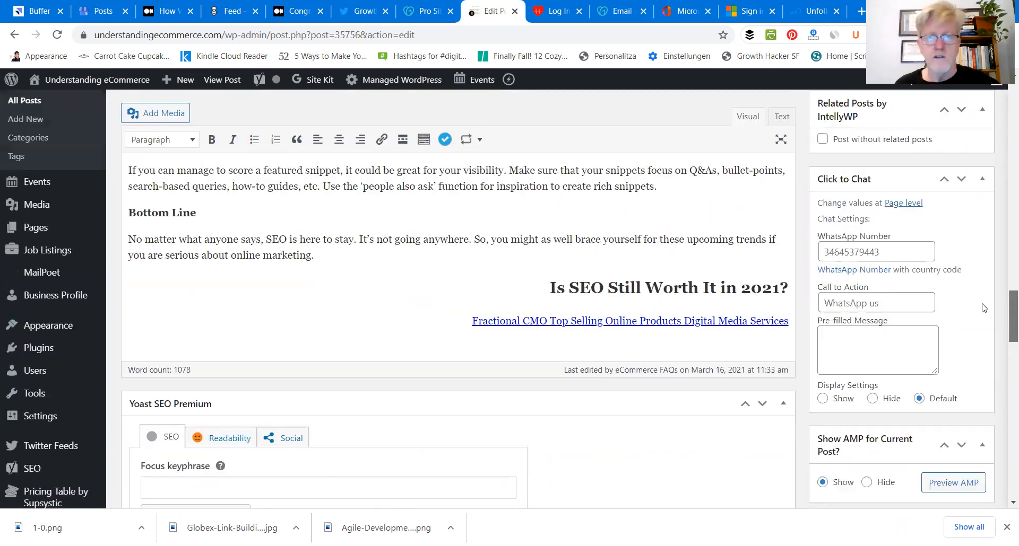
{"action": "triple_click", "coordinate": [615, 291]}
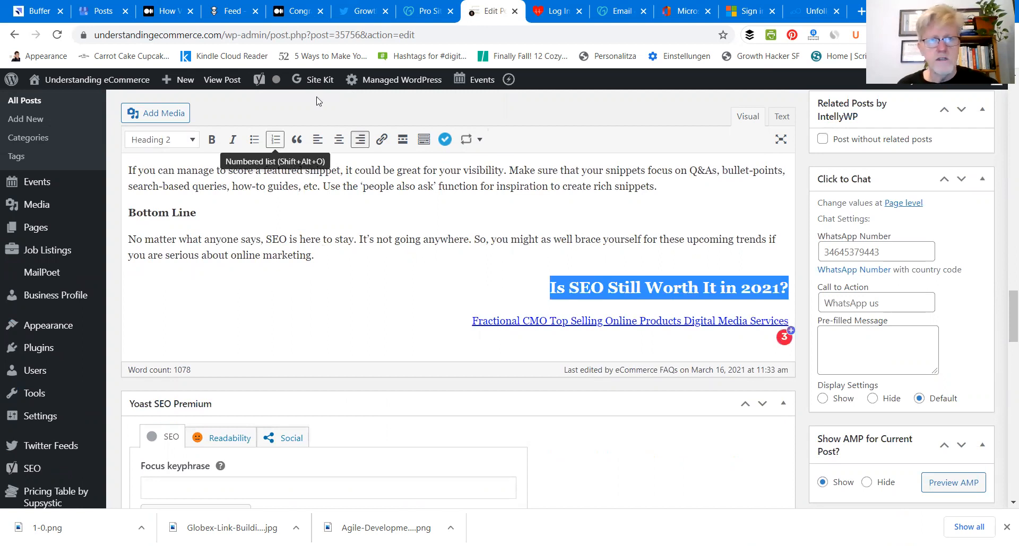
{"action": "mouse_move", "coordinate": [273, 79]}
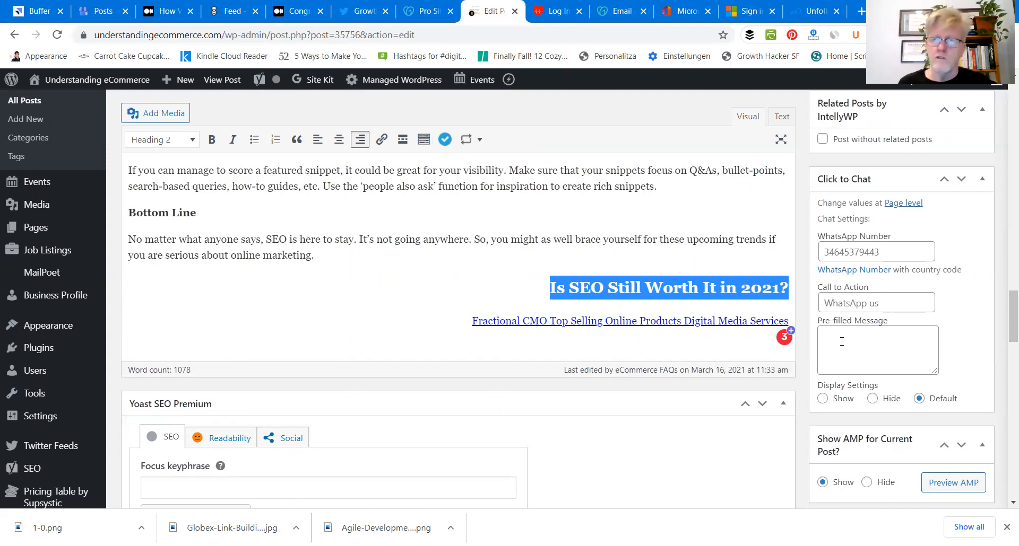
{"action": "mouse_move", "coordinate": [781, 344]}
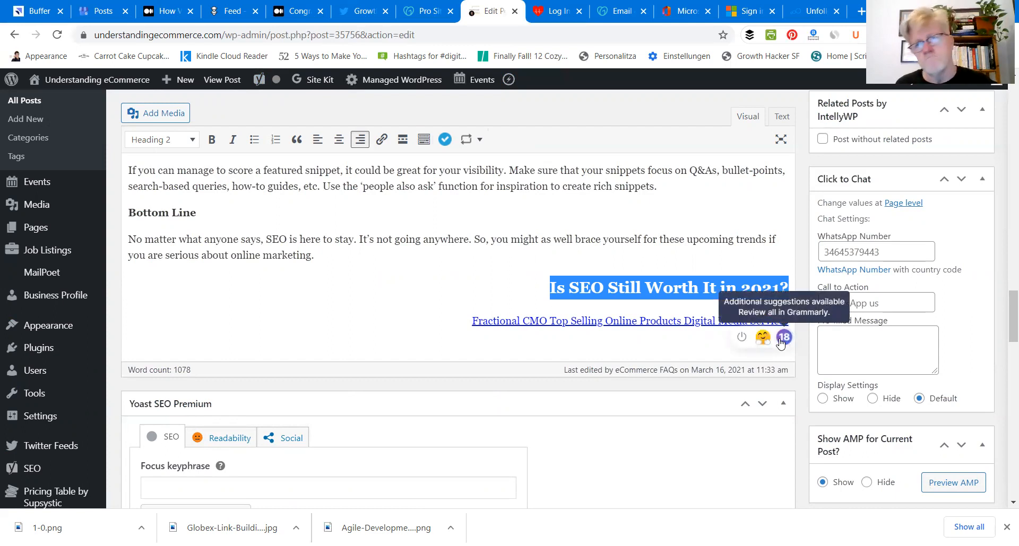
{"action": "left_click", "coordinate": [780, 341]}
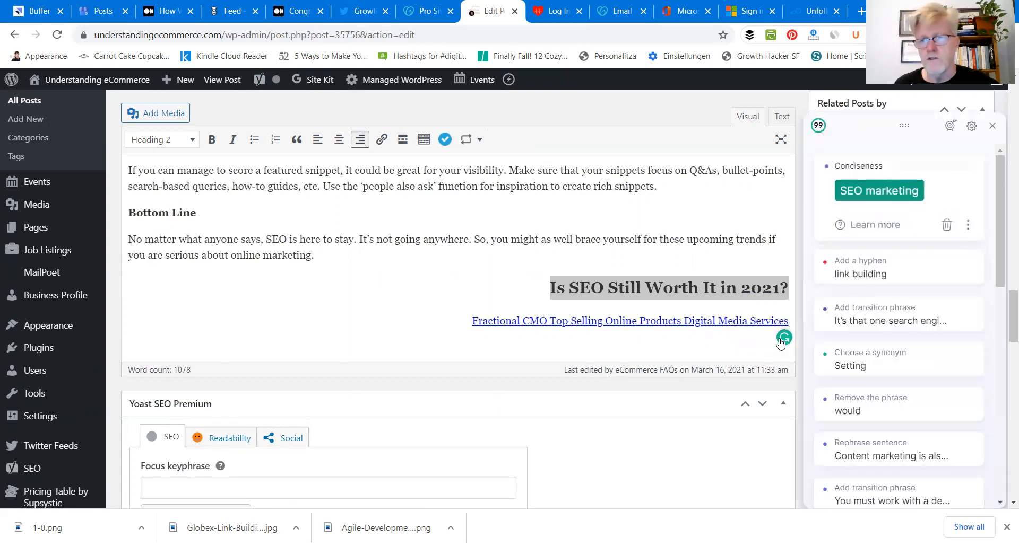
Step: Accept the Grammarly suggestions "SEO marketing", "link-building" and the transition "So having" in the post's opening sections
{"action": "left_click", "coordinate": [840, 192]}
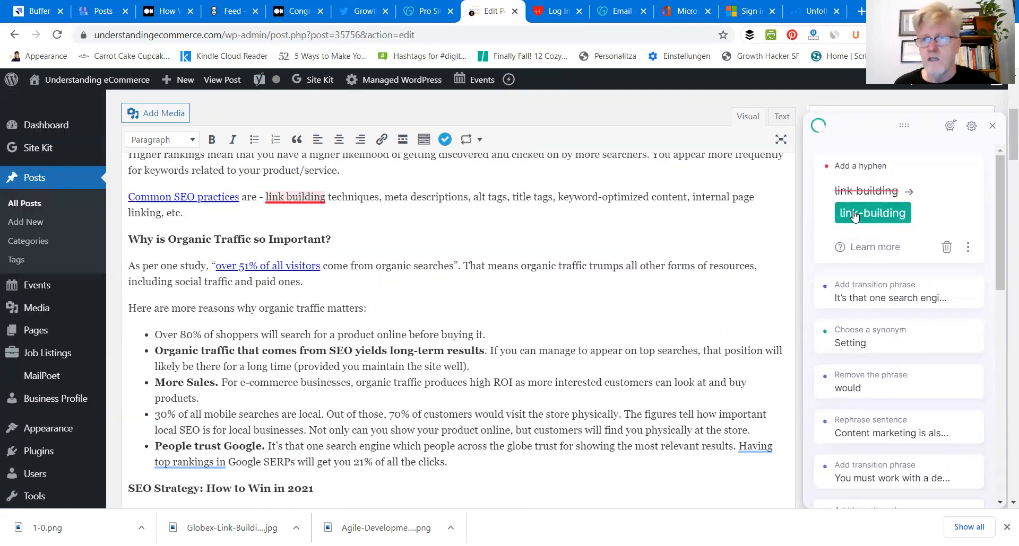
{"action": "left_click", "coordinate": [854, 210]}
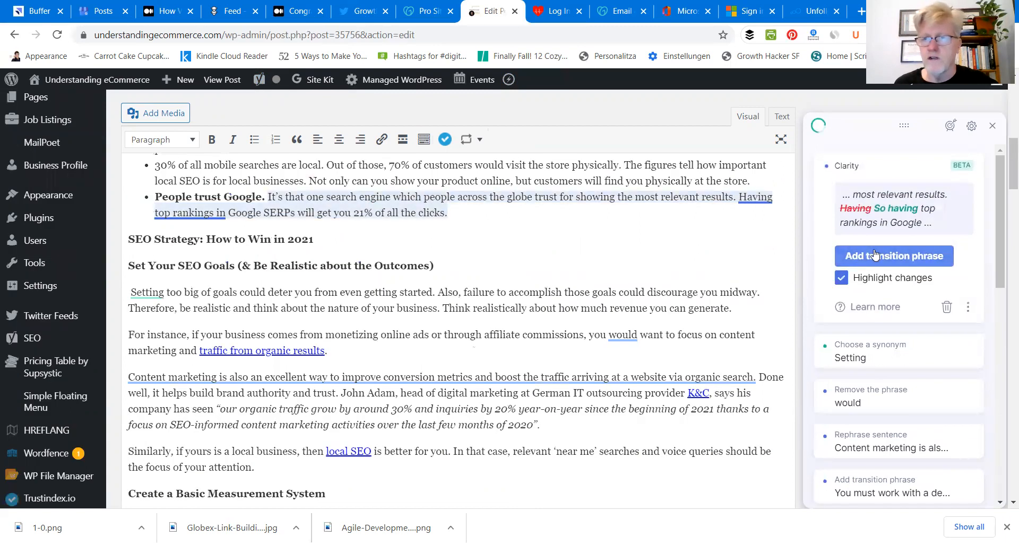
{"action": "left_click", "coordinate": [874, 249]}
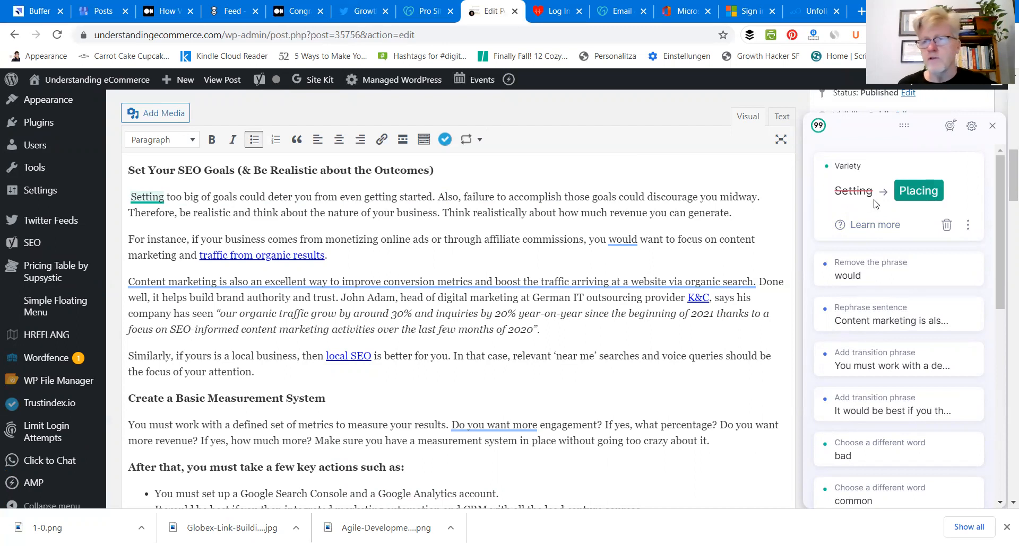
Step: Remove the leading space before "Setting" in the SEO goals paragraph and dismiss the suggested synonym "Placing"
{"action": "left_click", "coordinate": [130, 197]}
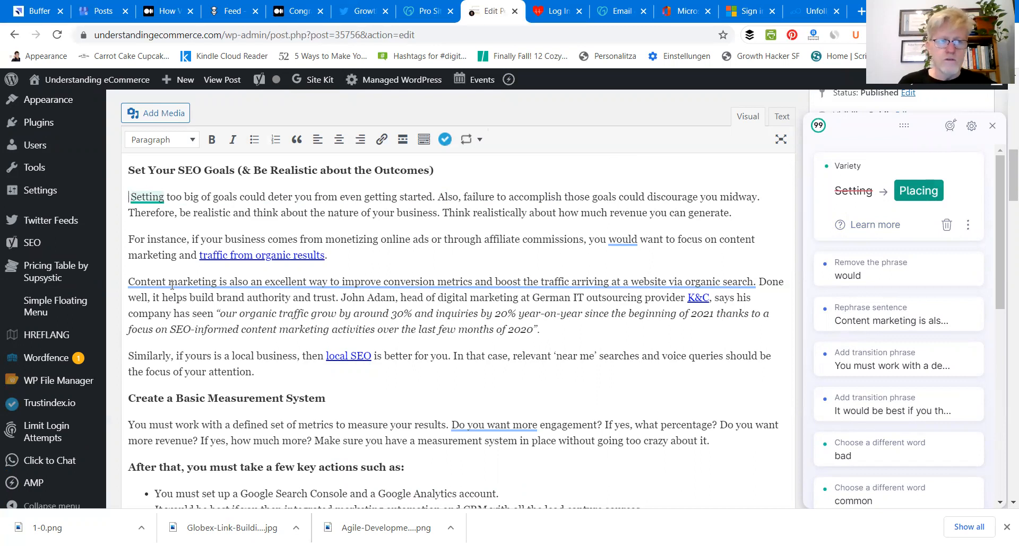
{"action": "key", "text": "Delete"}
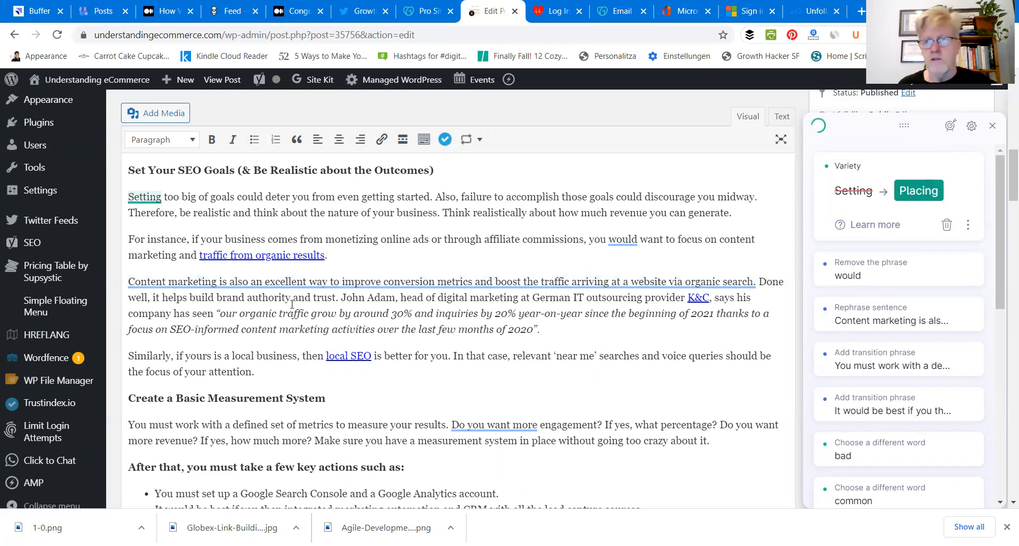
{"action": "left_click", "coordinate": [947, 227]}
Step: Accept the clarity suggestions that remove "would", rephrase the sentence beginning "Content marketing is also", and add a transition phrase to the measurement paragraph
{"action": "left_click", "coordinate": [843, 189]}
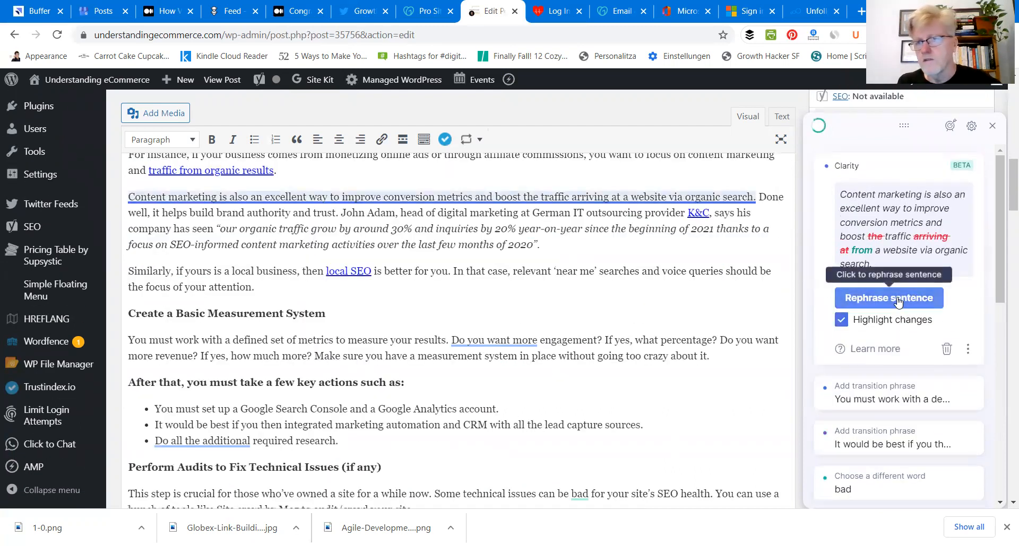
{"action": "left_click", "coordinate": [897, 300]}
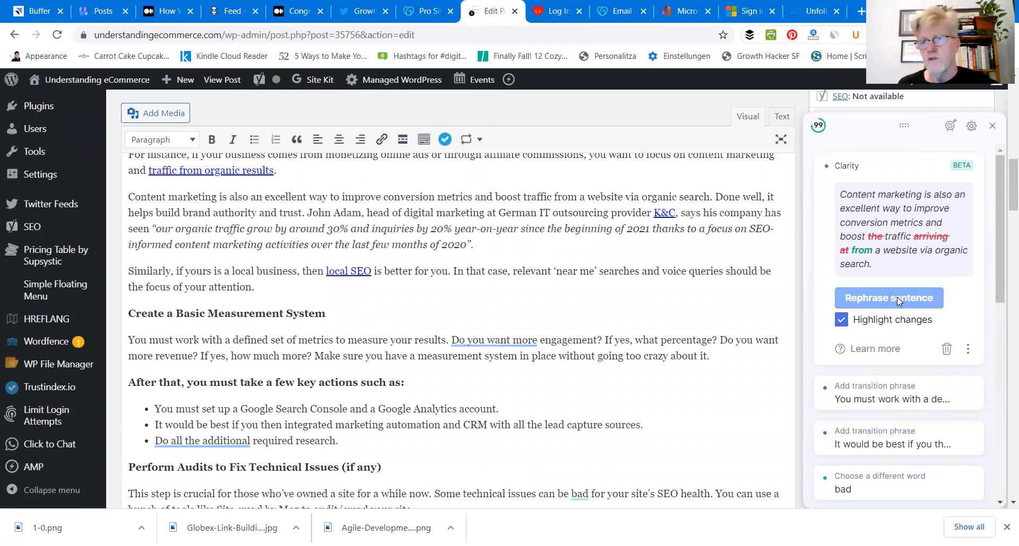
{"action": "left_click", "coordinate": [876, 257]}
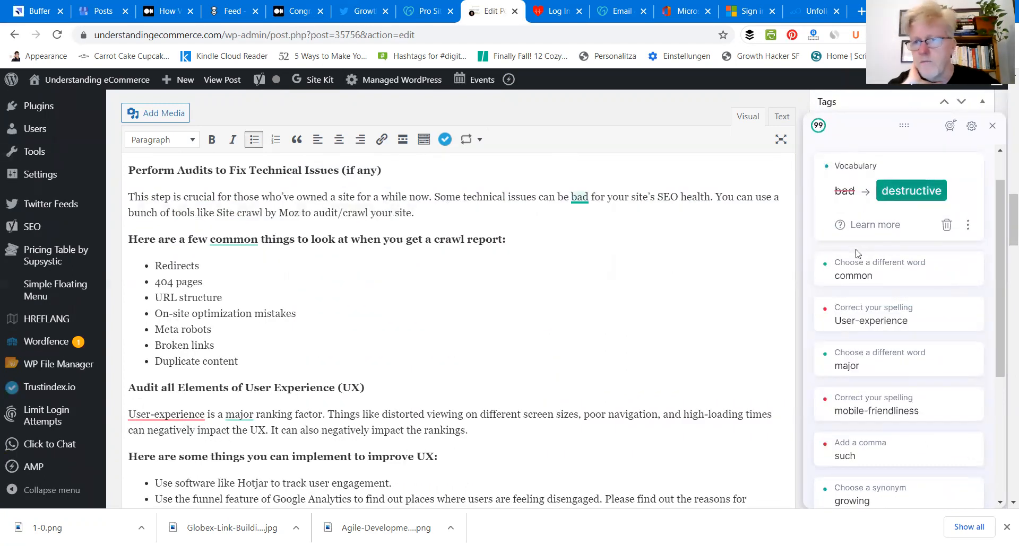
Step: Dismiss the suggestion "destructive", replace "common" with "standard" in the crawl report line, and correct "User-experience" to "User experience"
{"action": "left_click", "coordinate": [947, 226]}
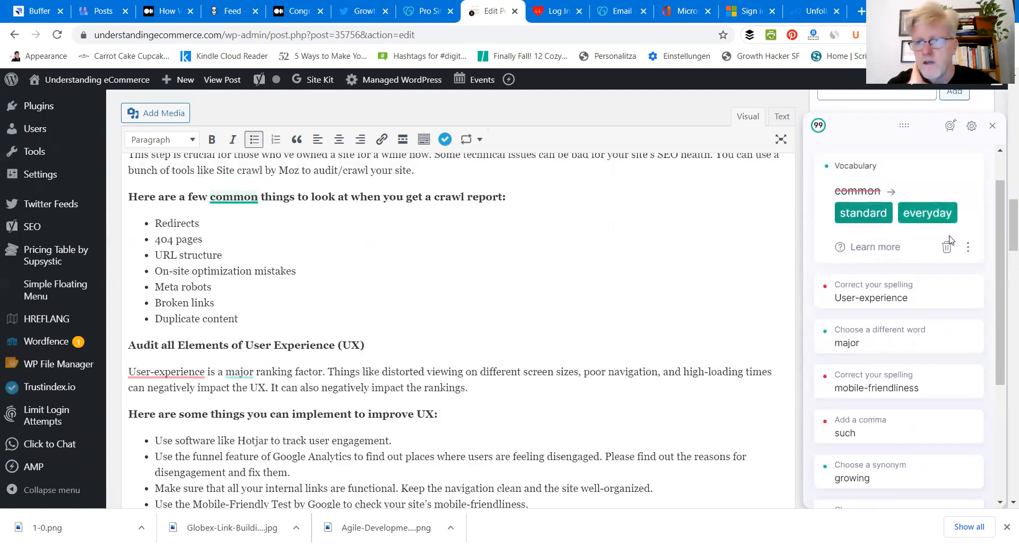
{"action": "left_click", "coordinate": [859, 212]}
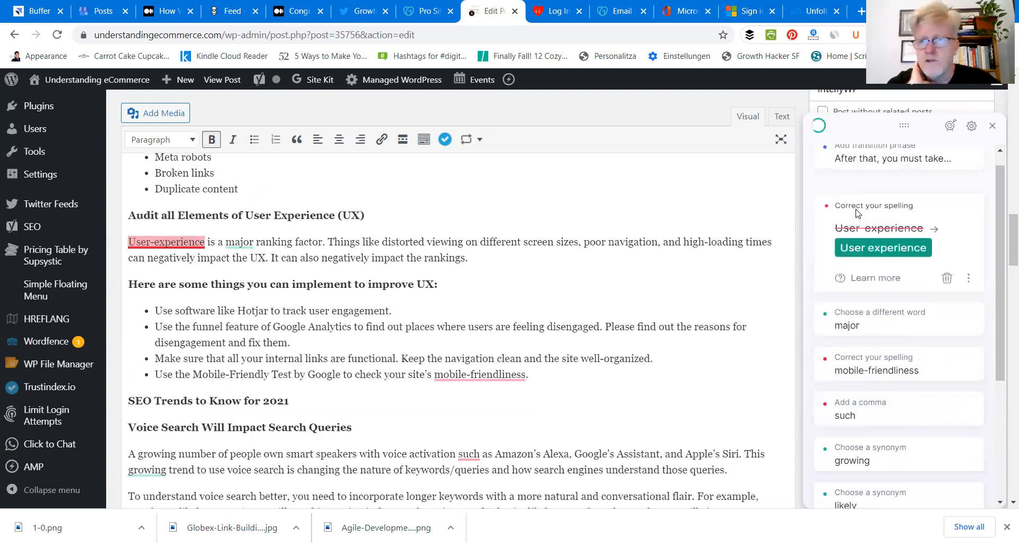
{"action": "left_click", "coordinate": [884, 260]}
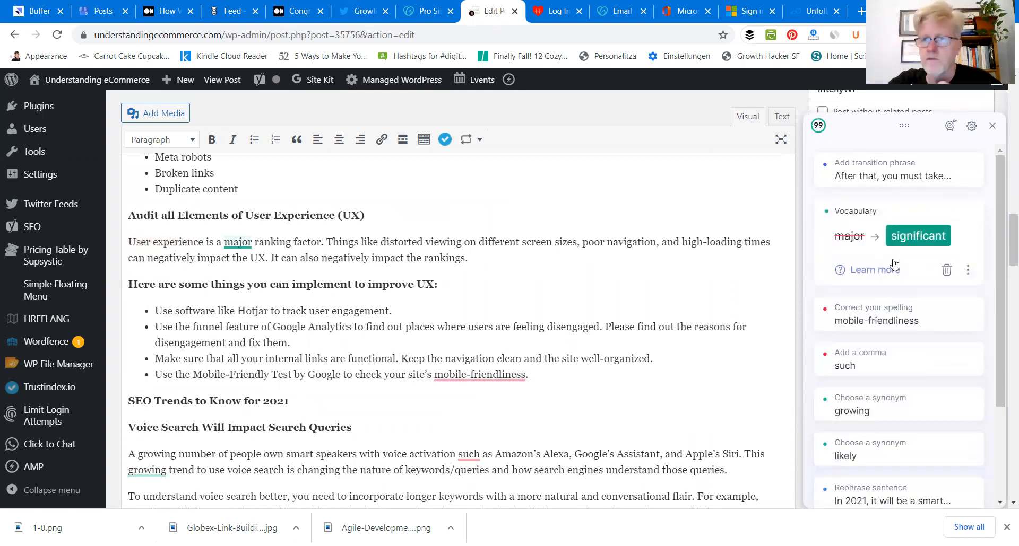
Step: Replace "major" with "significant", correct "mobile-friendliness" to "mobile friendliness", and add a comma before "such as Amazon's Alexa"
{"action": "left_click", "coordinate": [933, 240]}
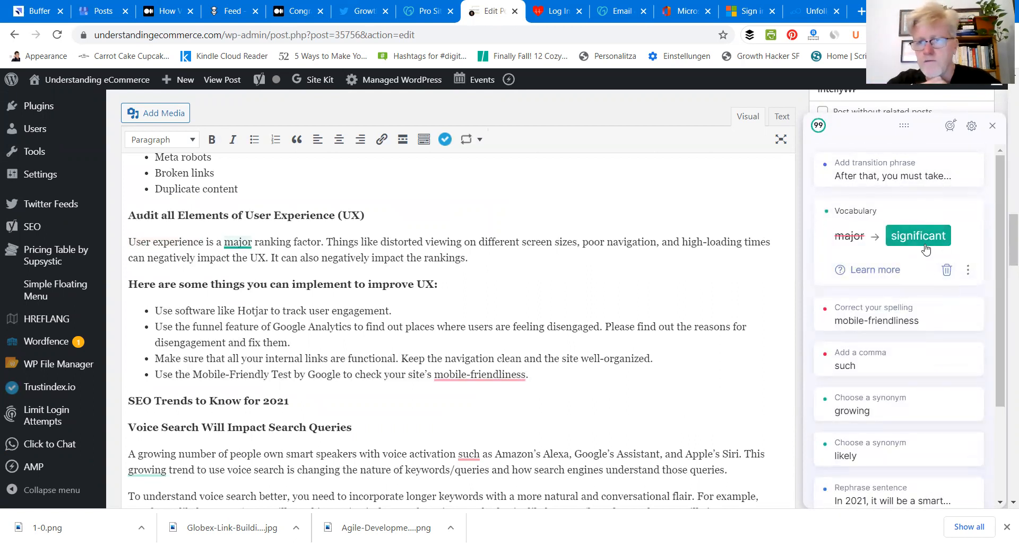
{"action": "left_click", "coordinate": [855, 238]}
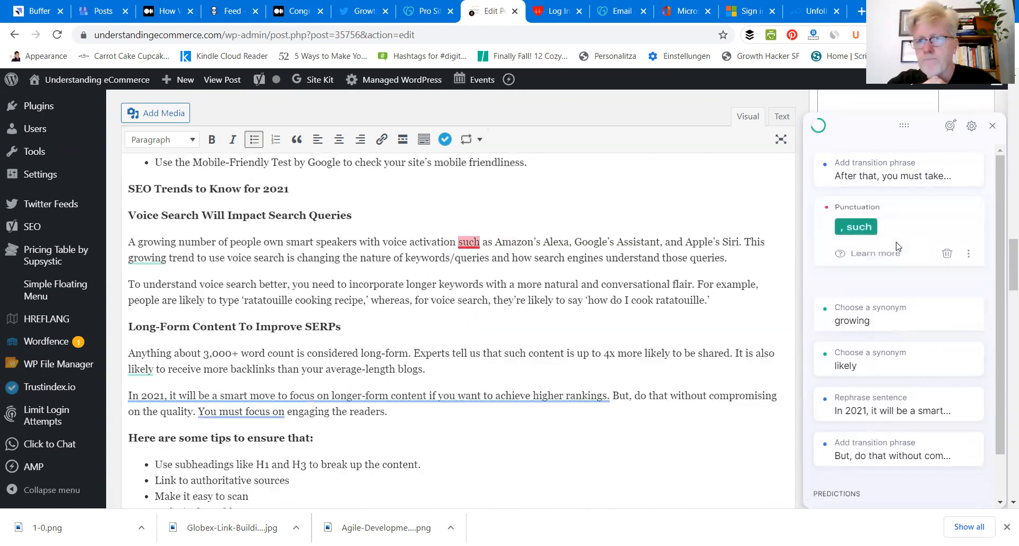
{"action": "left_click", "coordinate": [854, 237]}
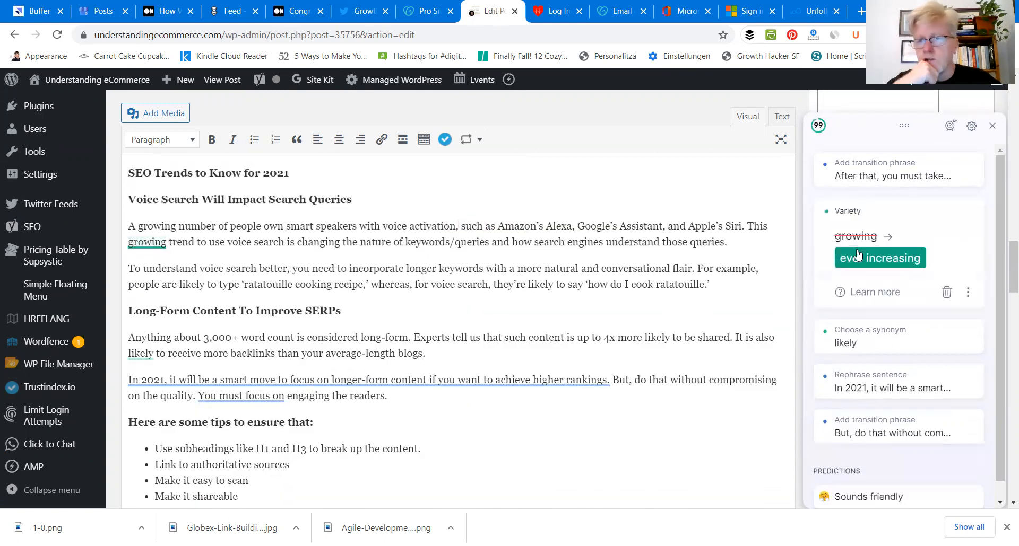
Step: Accept "ever increasing" for "growing", "expected" for "likely", and the rephrasing that shortens "a smart move to focus" to "smart to focus"
{"action": "left_click", "coordinate": [909, 268]}
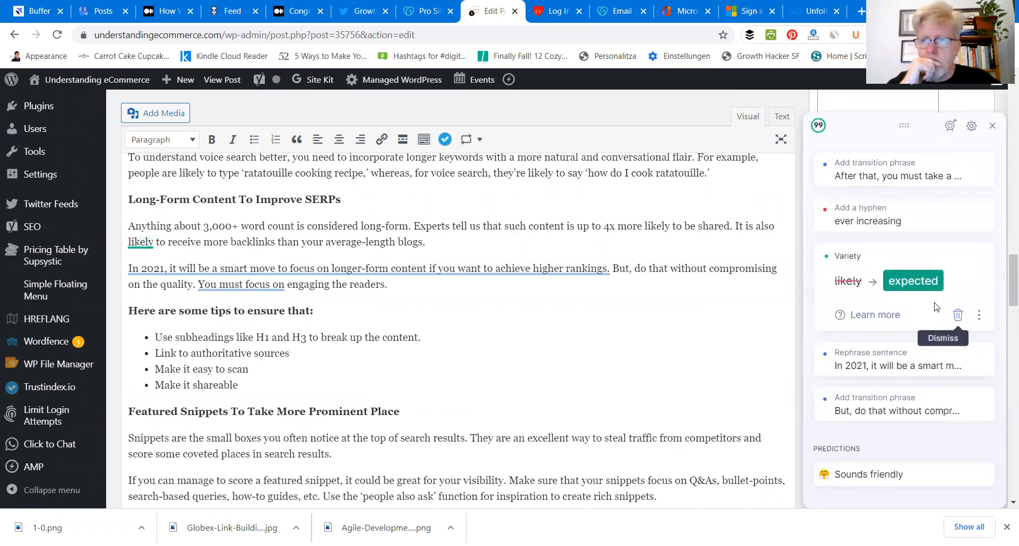
{"action": "left_click", "coordinate": [911, 285]}
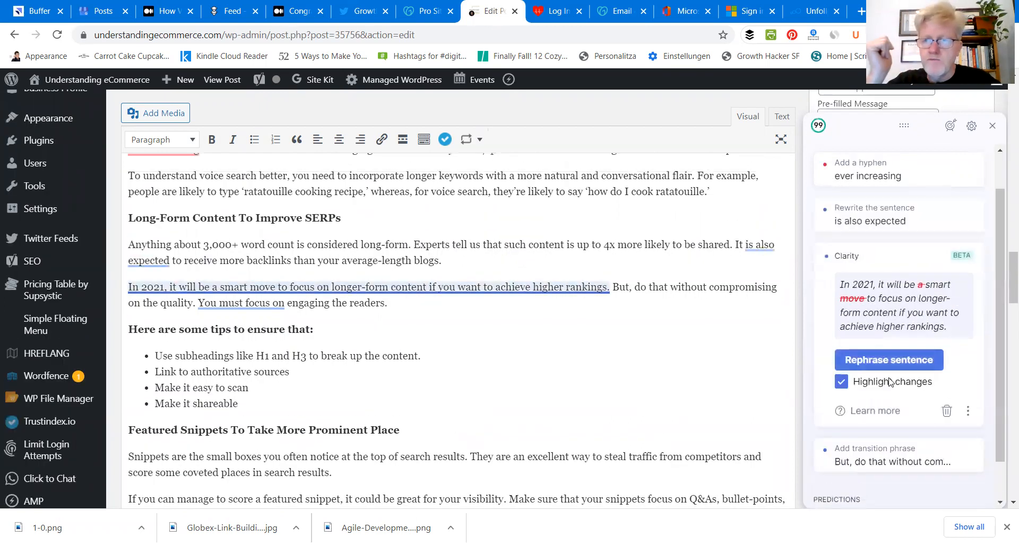
{"action": "left_click", "coordinate": [883, 366]}
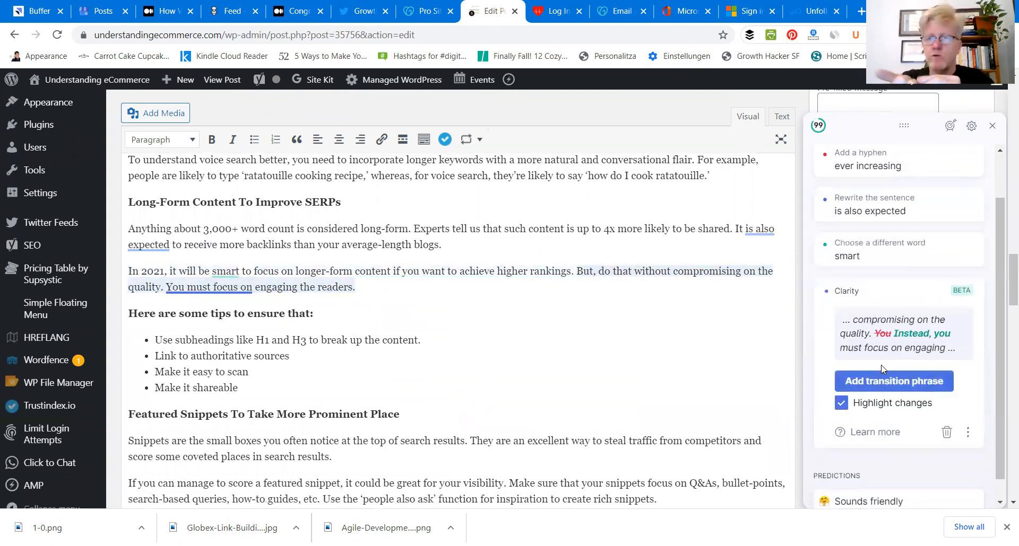
Step: Add the transition "Instead" before "you must focus on engaging the readers", and dismiss the "wise" and passive-voice suggestions
{"action": "left_click", "coordinate": [882, 377]}
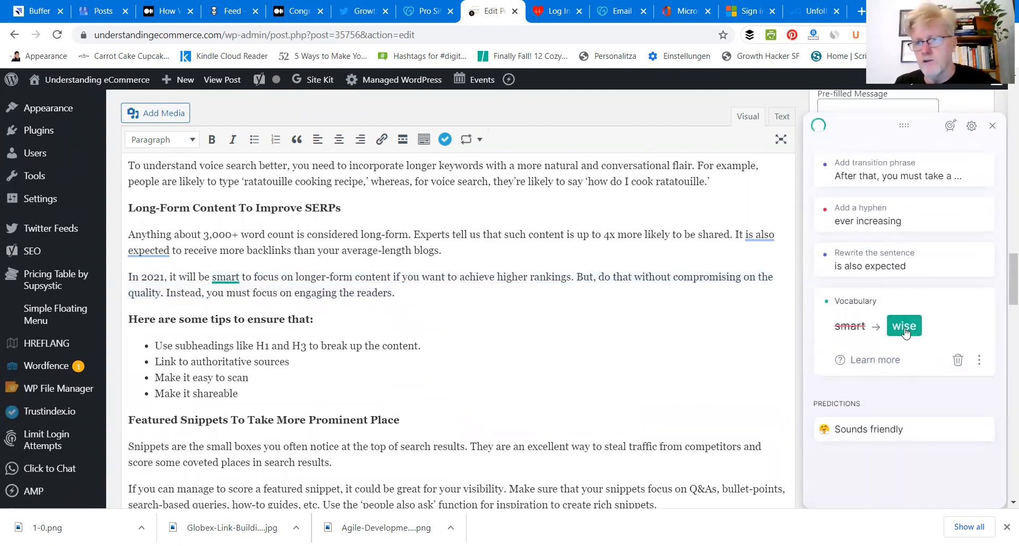
{"action": "left_click", "coordinate": [958, 360]}
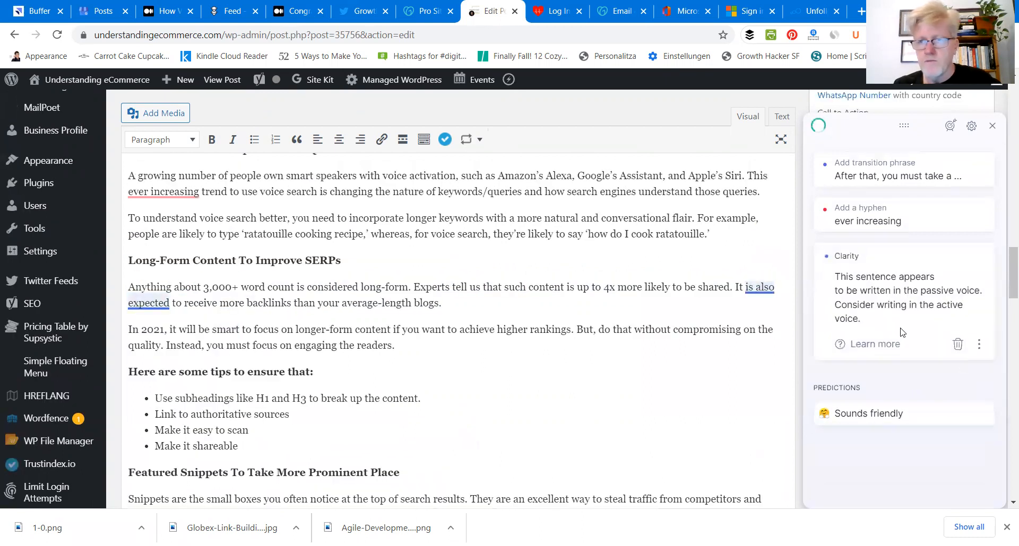
{"action": "left_click", "coordinate": [959, 345]}
Step: Accept the hyphen in "ever-increasing" and the transition "After that" in the key actions line, and close the Grammarly suggestions
{"action": "left_click", "coordinate": [889, 257]}
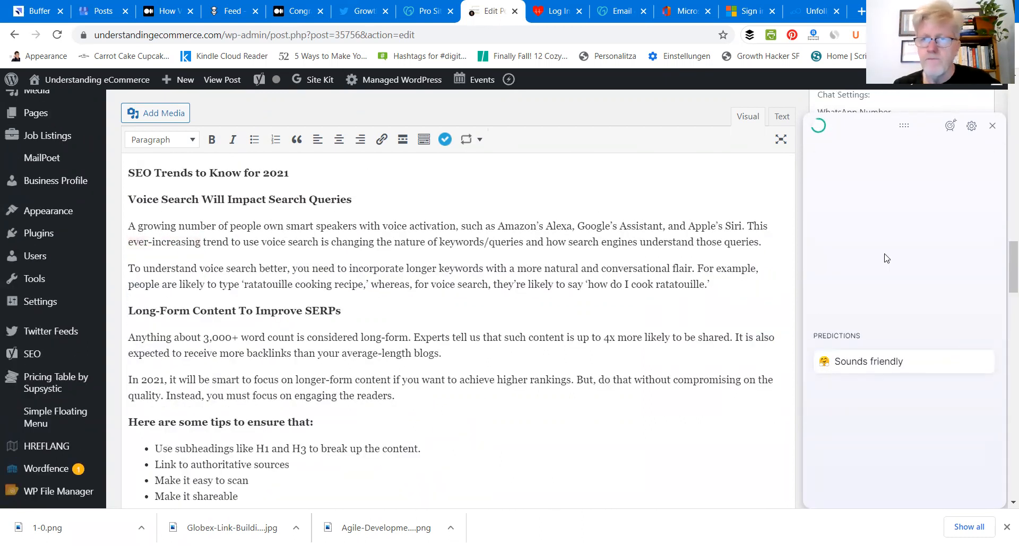
{"action": "left_click", "coordinate": [894, 259]}
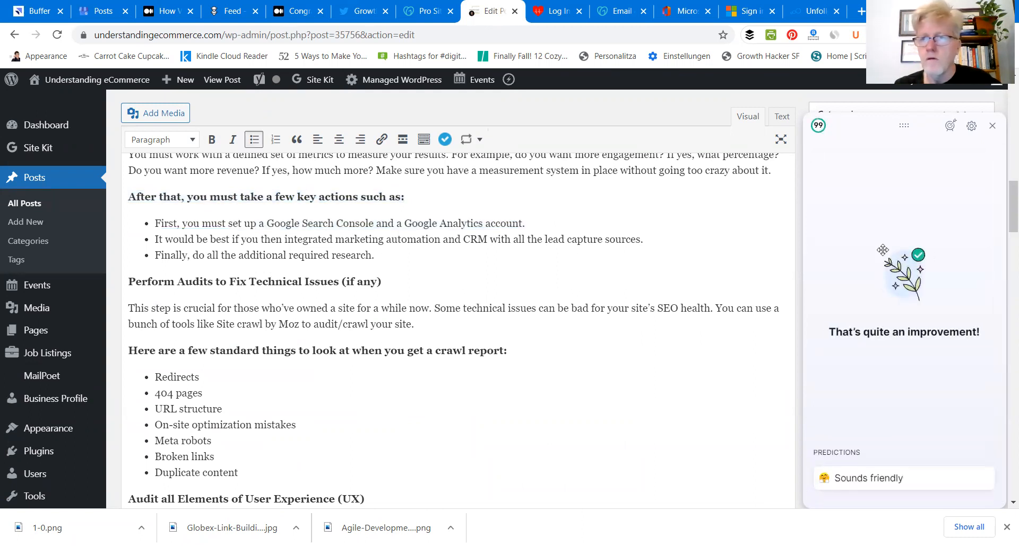
{"action": "left_click", "coordinate": [994, 127]}
Step: Copy the closing heading "Is SEO Still Worth It in 2021?" into the Yoast focus keyphrase, without the question mark
{"action": "left_click_drag", "start_coordinate": [1012, 215], "coordinate": [1008, 332]}
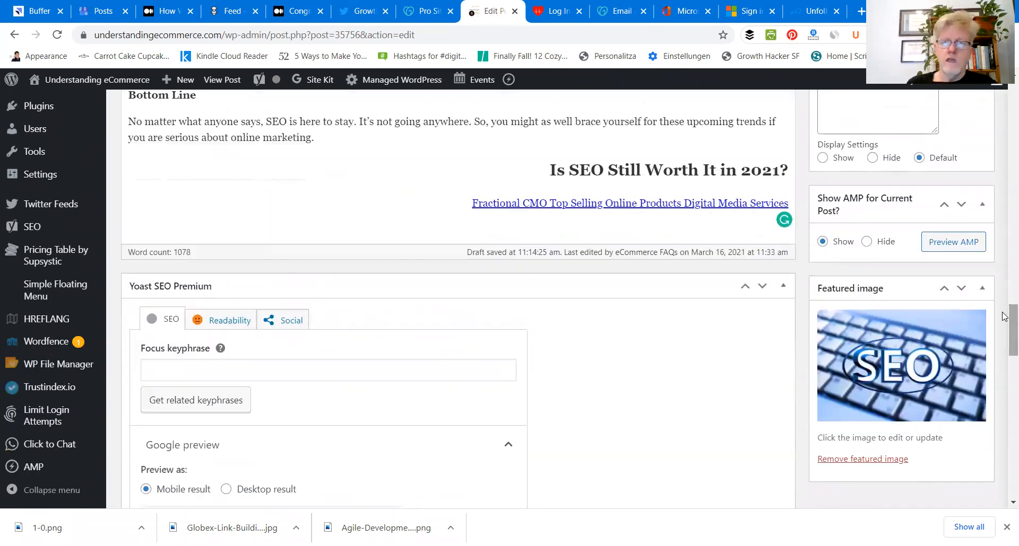
{"action": "triple_click", "coordinate": [591, 167]}
{"action": "key", "text": "ctrl+c"}
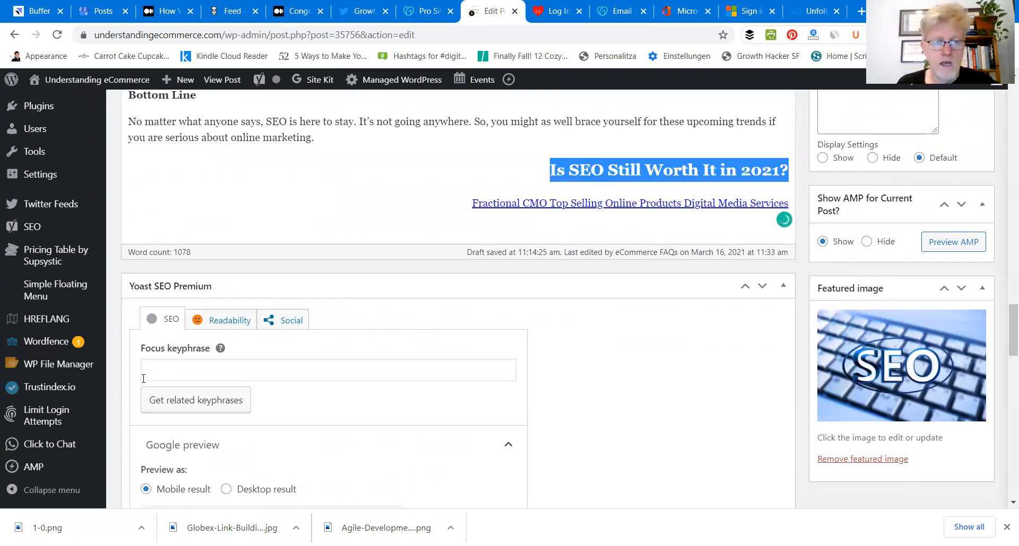
{"action": "left_click", "coordinate": [171, 376]}
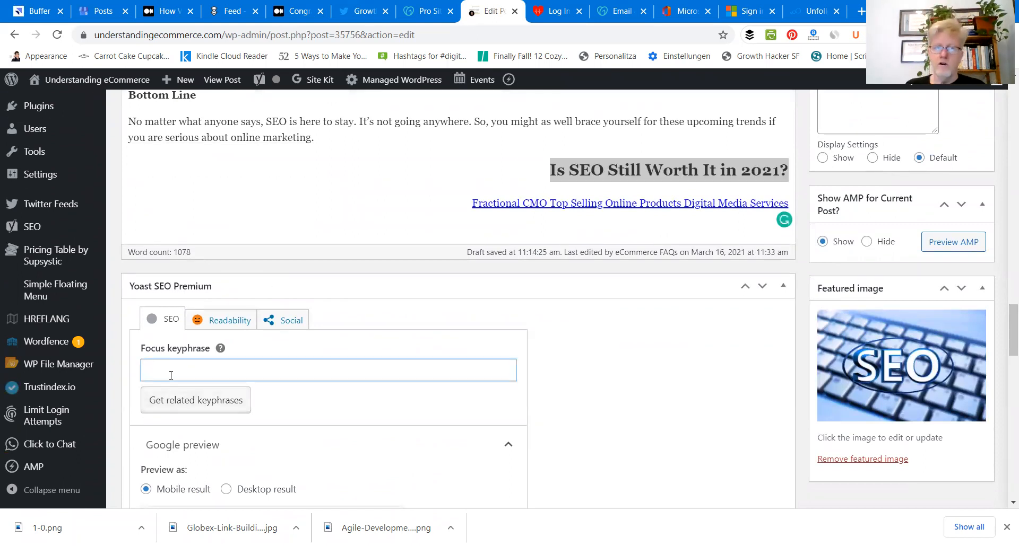
{"action": "key", "text": "ctrl+v"}
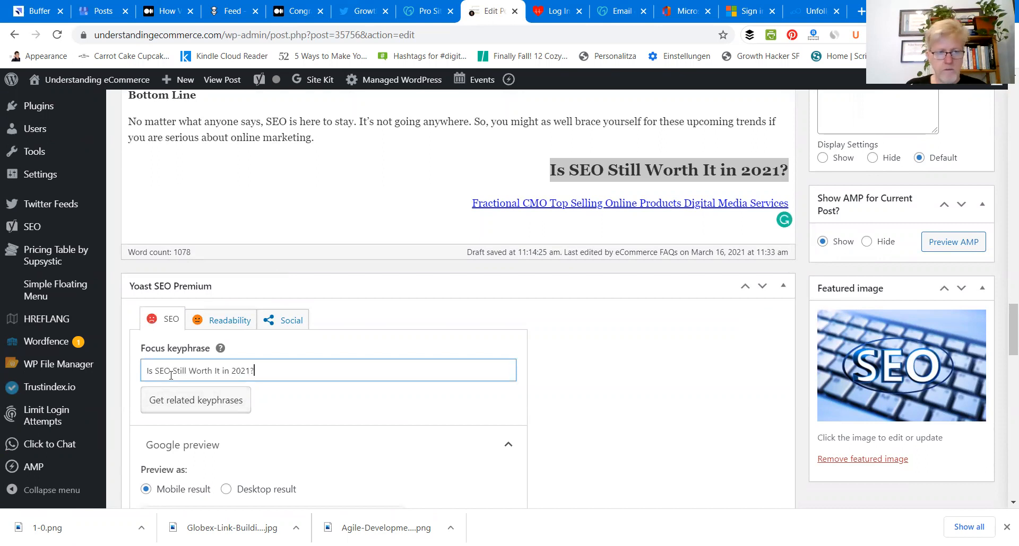
{"action": "key", "text": "BackSpace"}
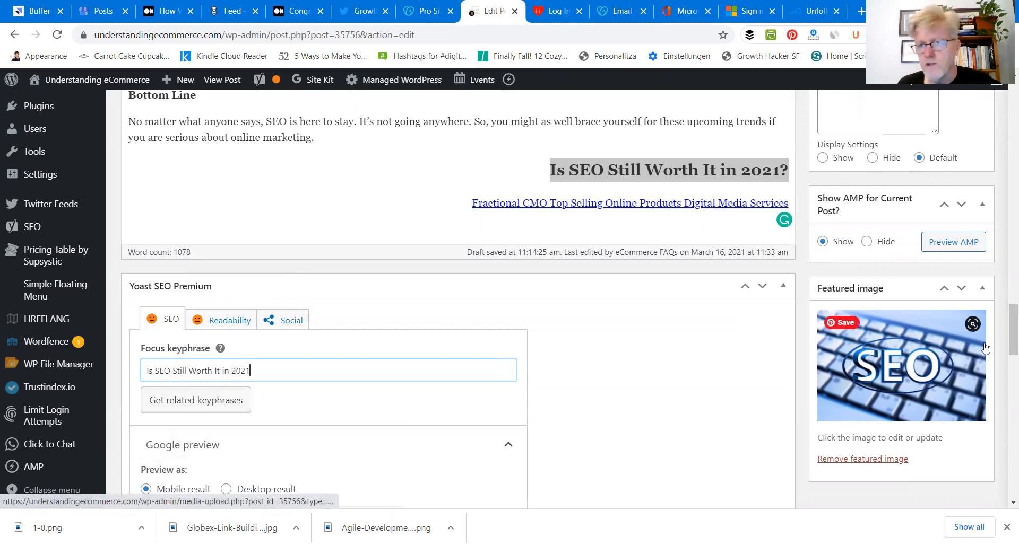
Step: Begin the Yoast meta description with the copied heading "Is SEO Still Worth It in 2021?"
{"action": "left_click_drag", "start_coordinate": [1002, 319], "coordinate": [1003, 376]}
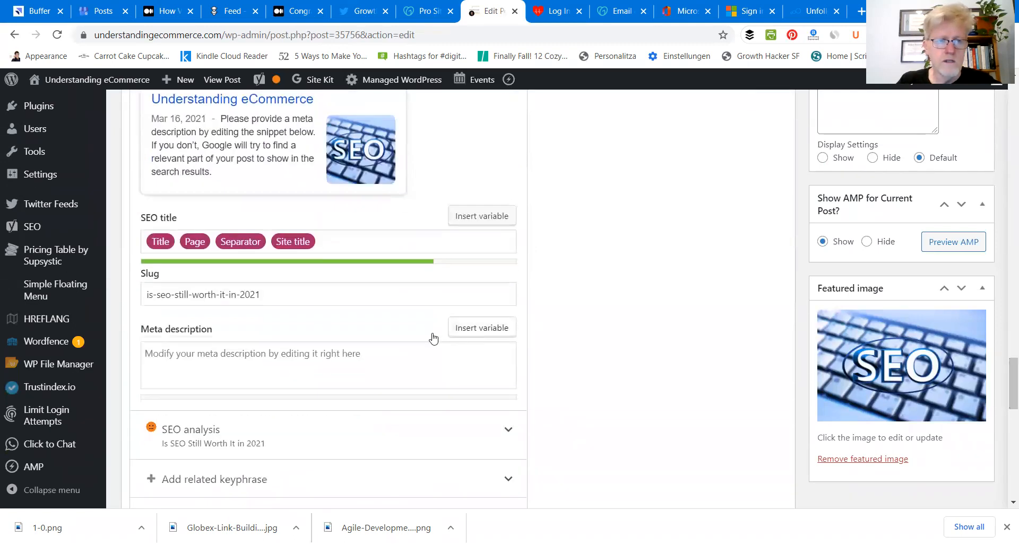
{"action": "mouse_move", "coordinate": [1004, 377]}
{"action": "left_mouse_down"}
{"action": "mouse_move", "coordinate": [1003, 327]}
{"action": "mouse_move", "coordinate": [1003, 395]}
{"action": "left_mouse_up"}
{"action": "left_click", "coordinate": [151, 276]}
{"action": "key", "text": "ctrl+v"}
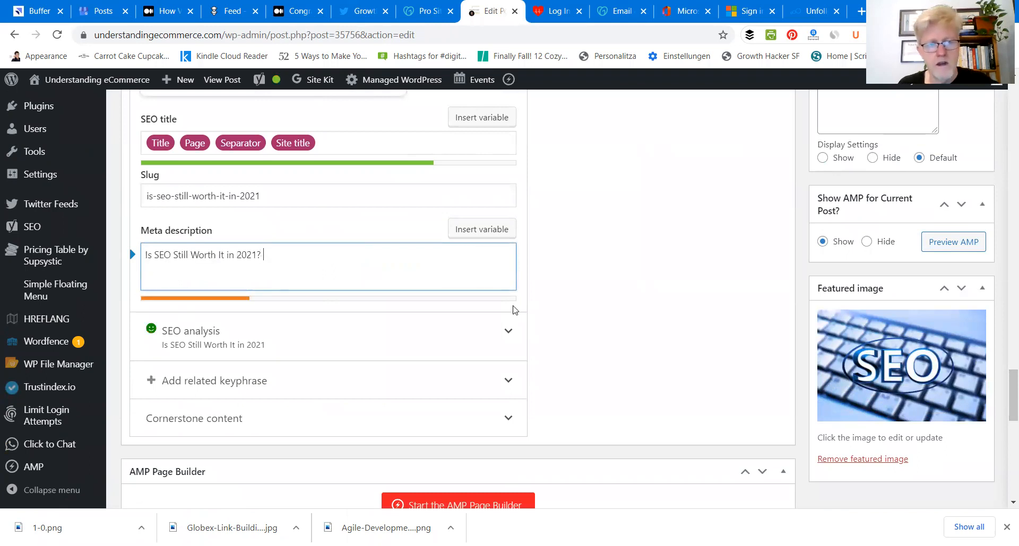
Step: Copy the "Common SEO practices are" sentence from the start of the post and append it to the meta description
{"action": "left_click_drag", "start_coordinate": [1003, 389], "coordinate": [1003, 99]}
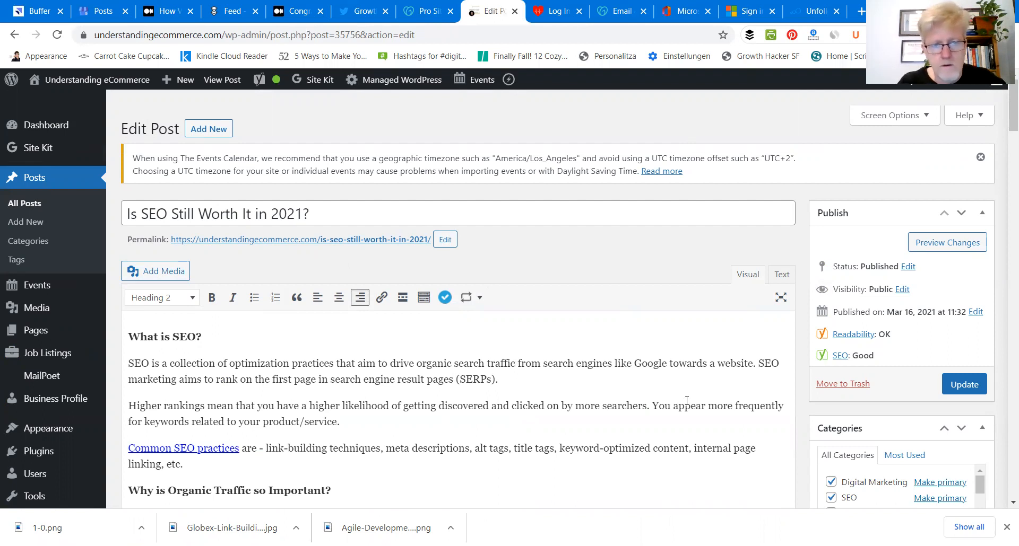
{"action": "triple_click", "coordinate": [342, 437]}
{"action": "key", "text": "ctrl+c"}
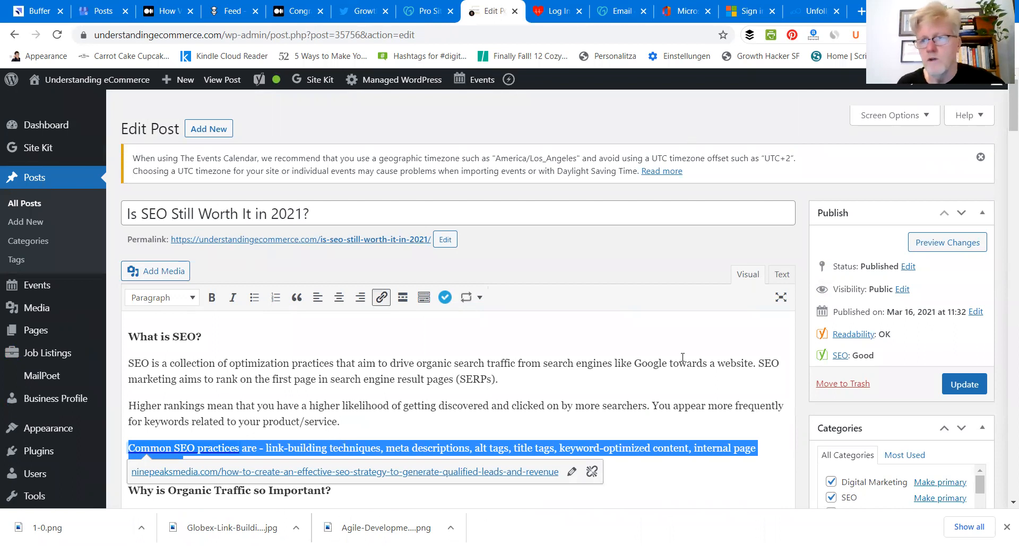
{"action": "left_click_drag", "start_coordinate": [1010, 114], "coordinate": [1003, 406]}
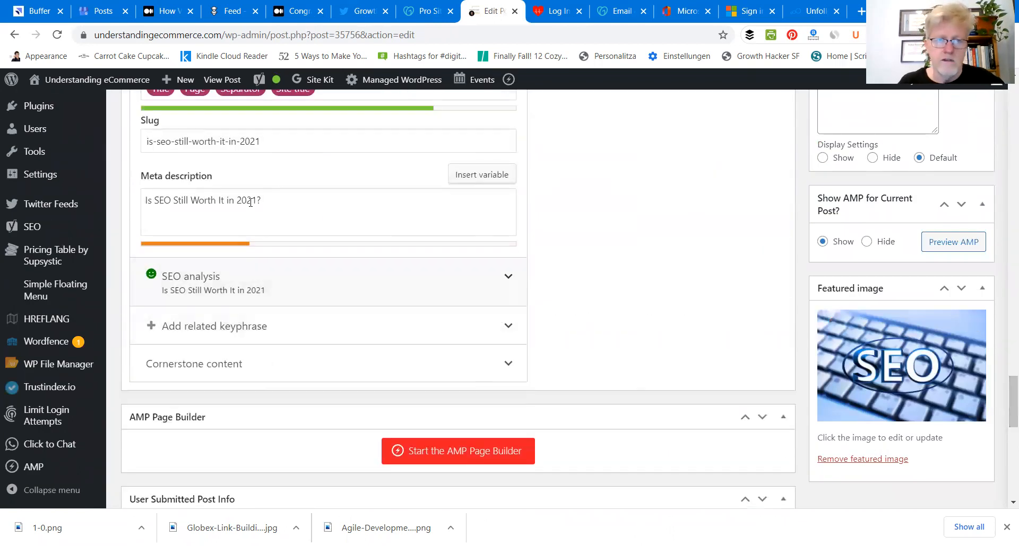
{"action": "left_click", "coordinate": [280, 192]}
{"action": "key", "text": "ctrl+v"}
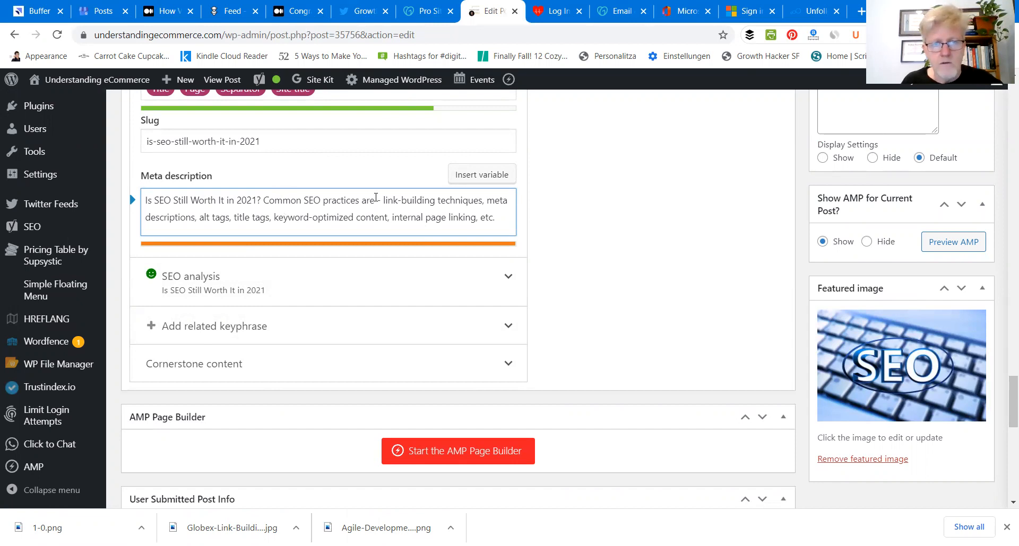
Step: Shorten the meta description by removing the dash after "are" and the items "title tags" and "alt tags"
{"action": "left_click", "coordinate": [375, 200]}
{"action": "key", "text": "Delete"}
{"action": "key", "text": "Delete"}
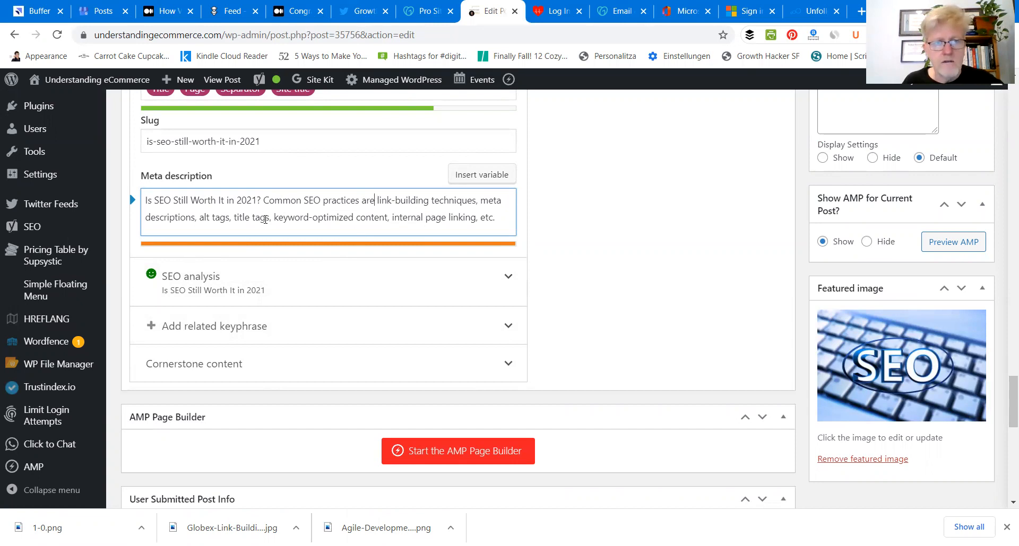
{"action": "left_click_drag", "start_coordinate": [274, 217], "coordinate": [370, 213]}
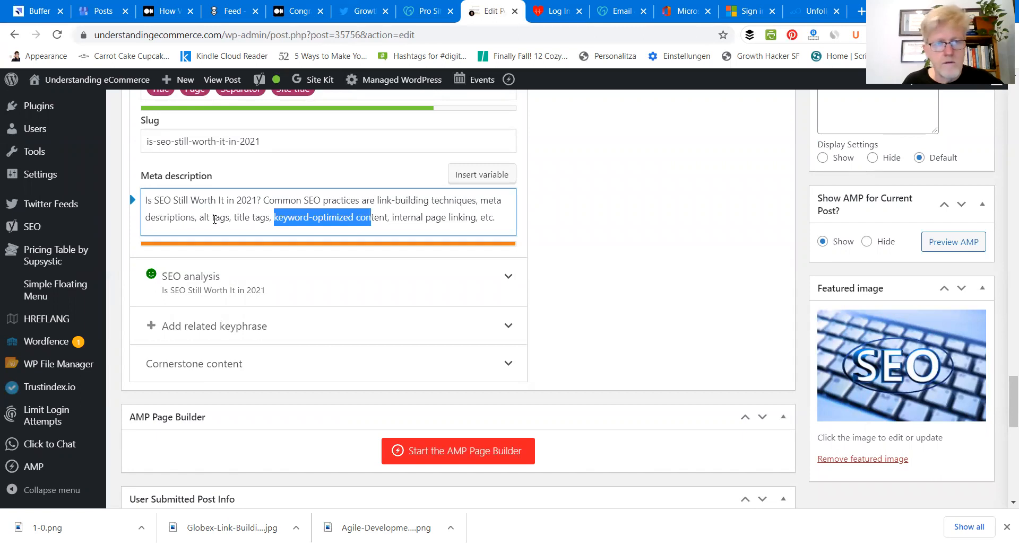
{"action": "left_click_drag", "start_coordinate": [232, 217], "coordinate": [272, 218]}
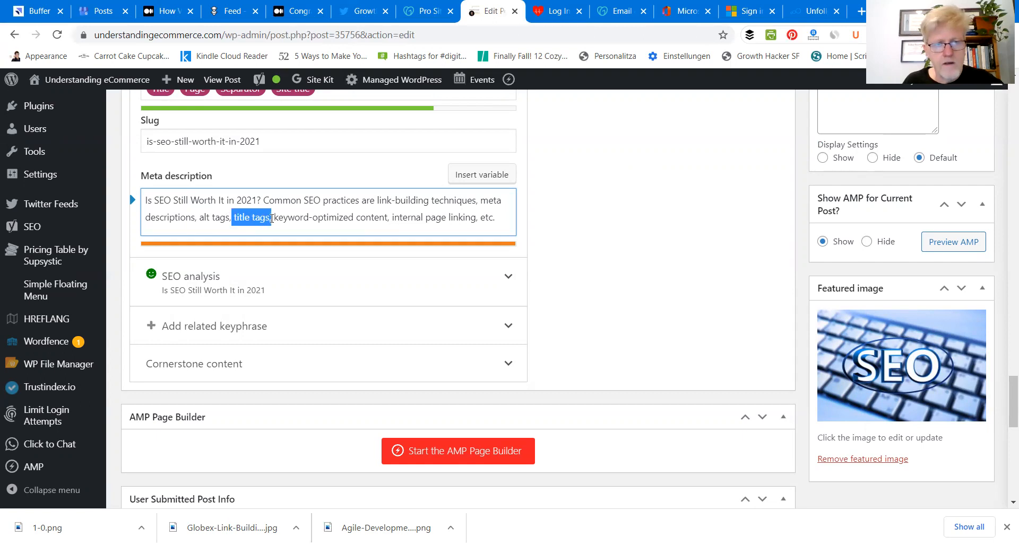
{"action": "key", "text": "BackSpace"}
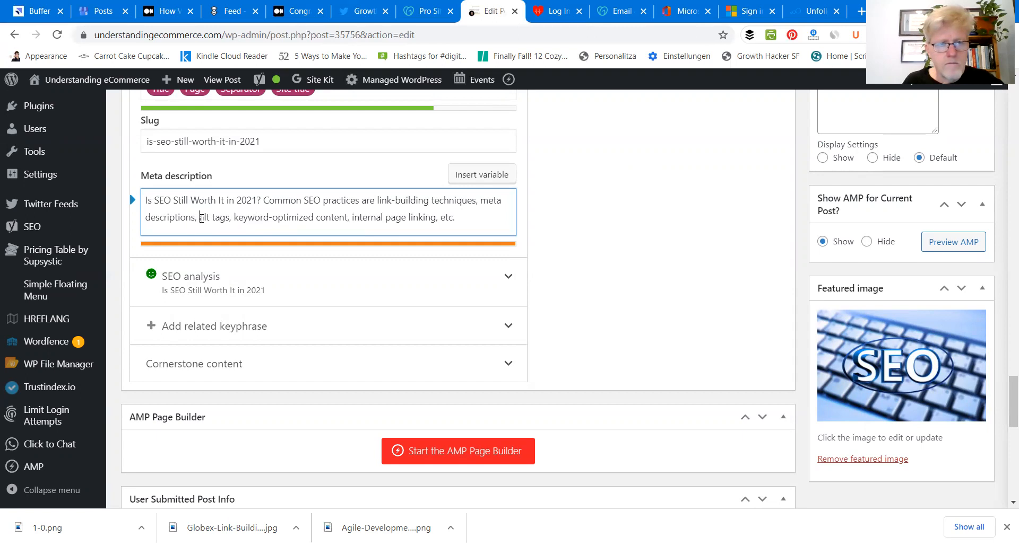
{"action": "left_click_drag", "start_coordinate": [201, 218], "coordinate": [230, 219]}
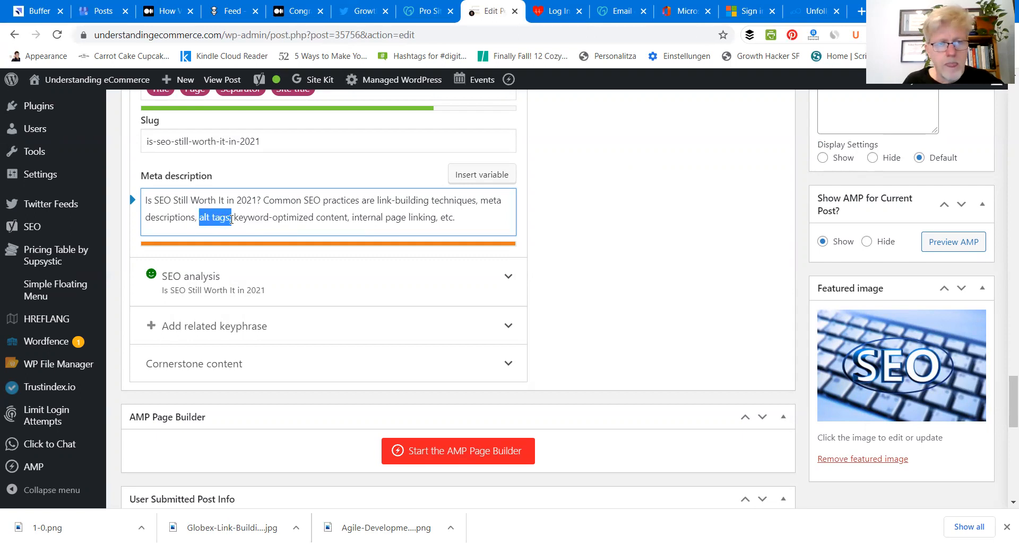
{"action": "key", "text": "BackSpace"}
{"action": "key", "text": "Delete"}
{"action": "key", "text": "Delete"}
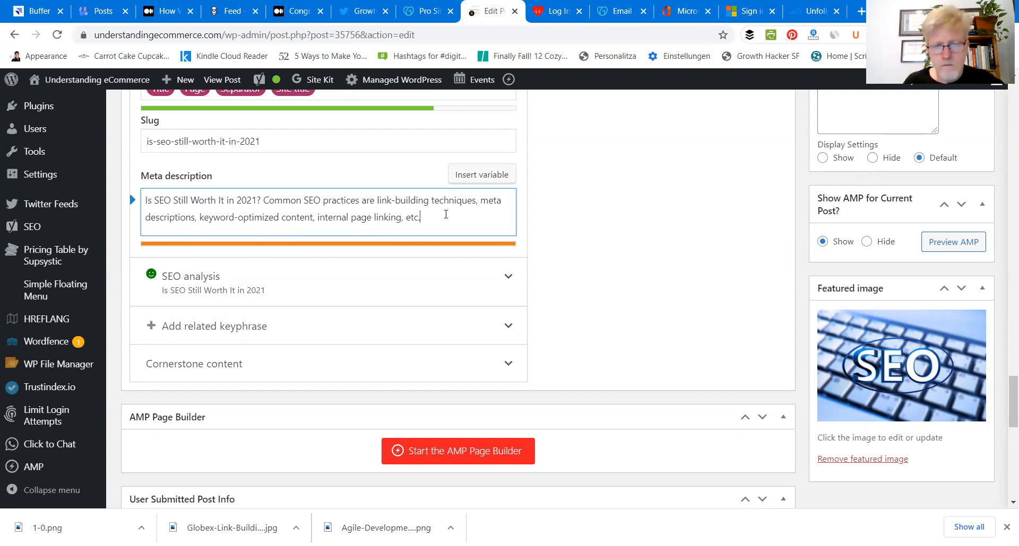
Step: Remove ", etc." from the end of the meta description and the comma after "techniques"
{"action": "key", "text": "BackSpace"}
{"action": "key", "text": "BackSpace"}
{"action": "key", "text": "BackSpace"}
{"action": "key", "text": "BackSpace"}
{"action": "key", "text": "BackSpace"}
{"action": "key", "text": "BackSpace"}
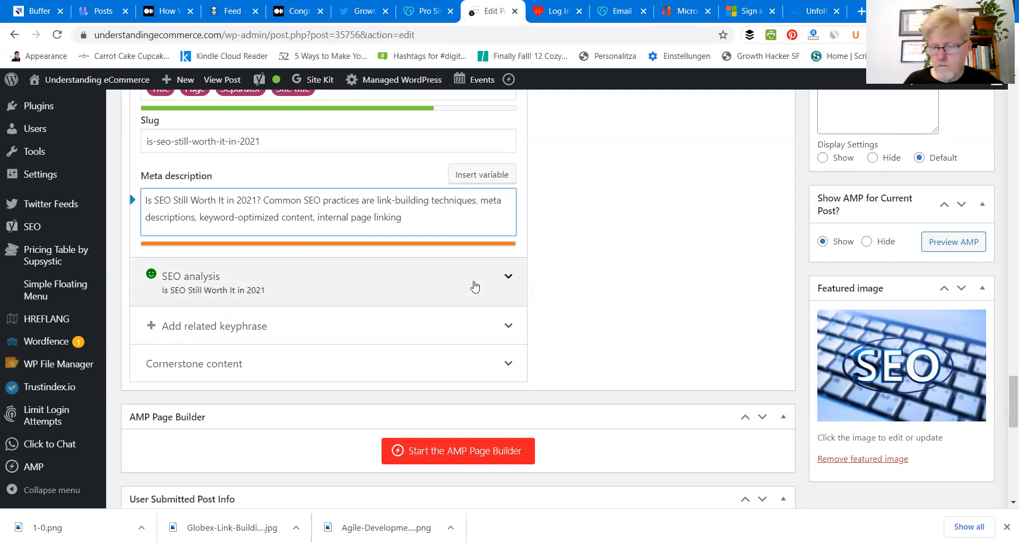
{"action": "key", "text": "BackSpace"}
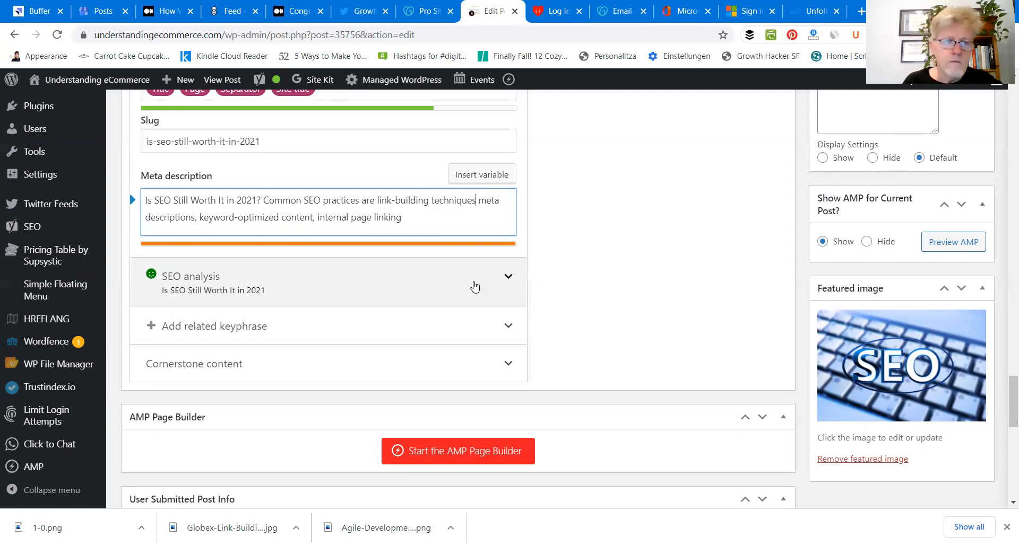
Step: Replace "descriptions" with "tags" in the meta description and end the text with a full stop
{"action": "left_click", "coordinate": [196, 218]}
{"action": "key", "text": "BackSpace"}
{"action": "left_click_drag", "start_coordinate": [195, 217], "coordinate": [146, 217]}
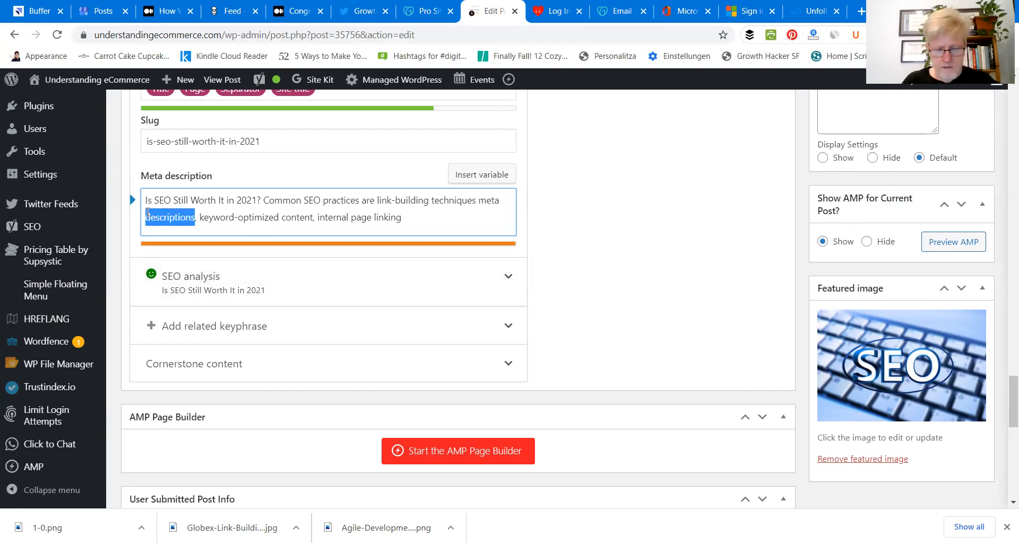
{"action": "type", "text": "tags"}
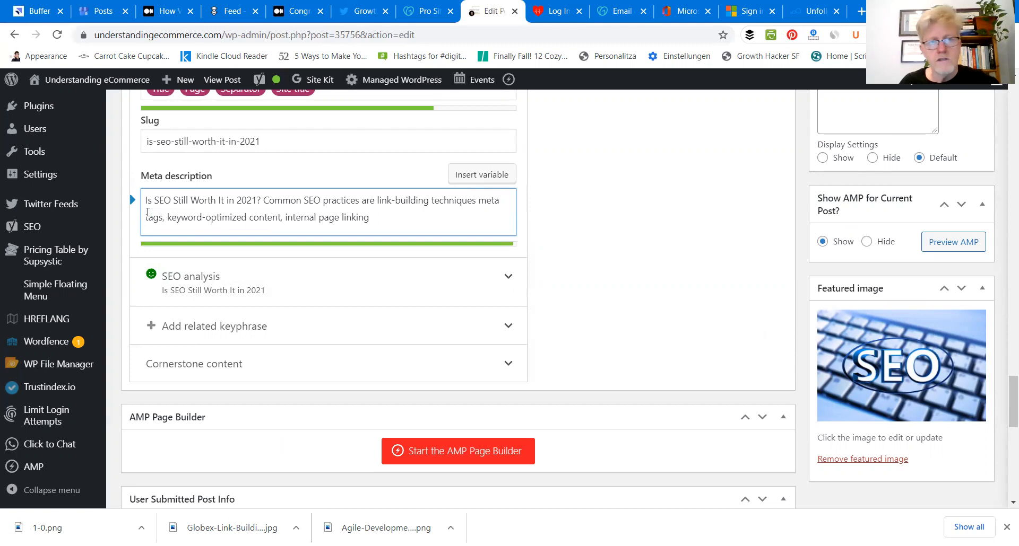
{"action": "type", "text": ","}
{"action": "left_click", "coordinate": [404, 217]}
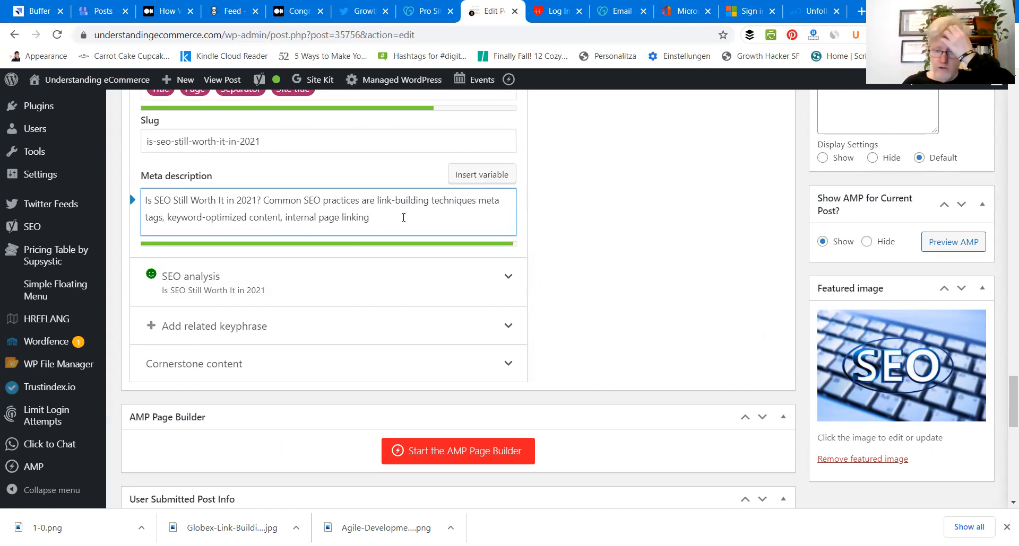
{"action": "type", "text": "."}
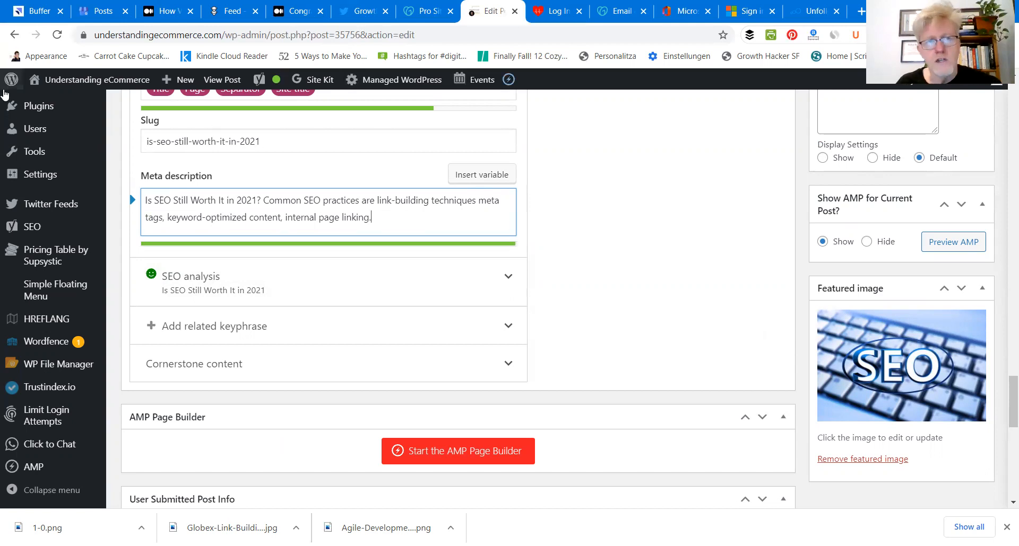
{"action": "mouse_move", "coordinate": [37, 92]}
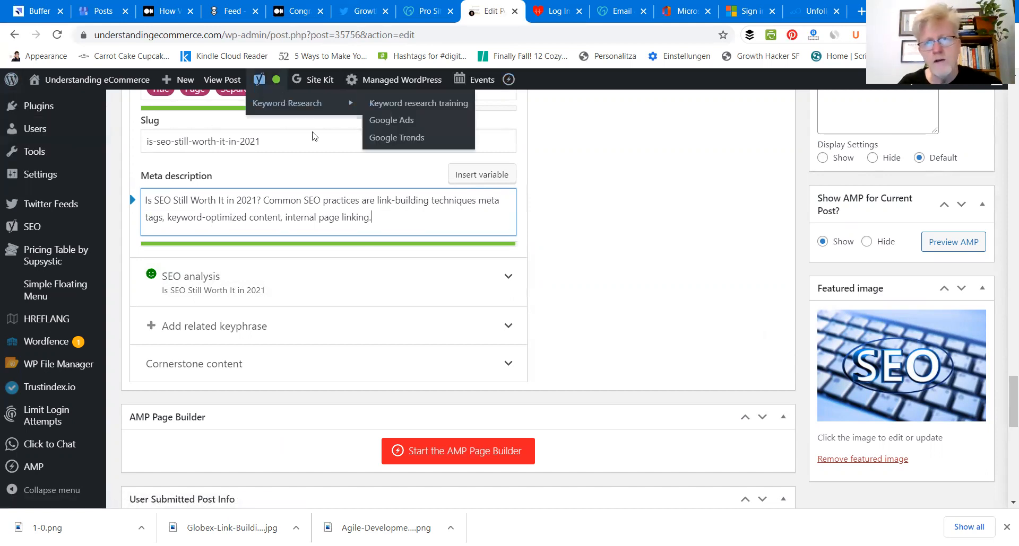
{"action": "left_click", "coordinate": [614, 277]}
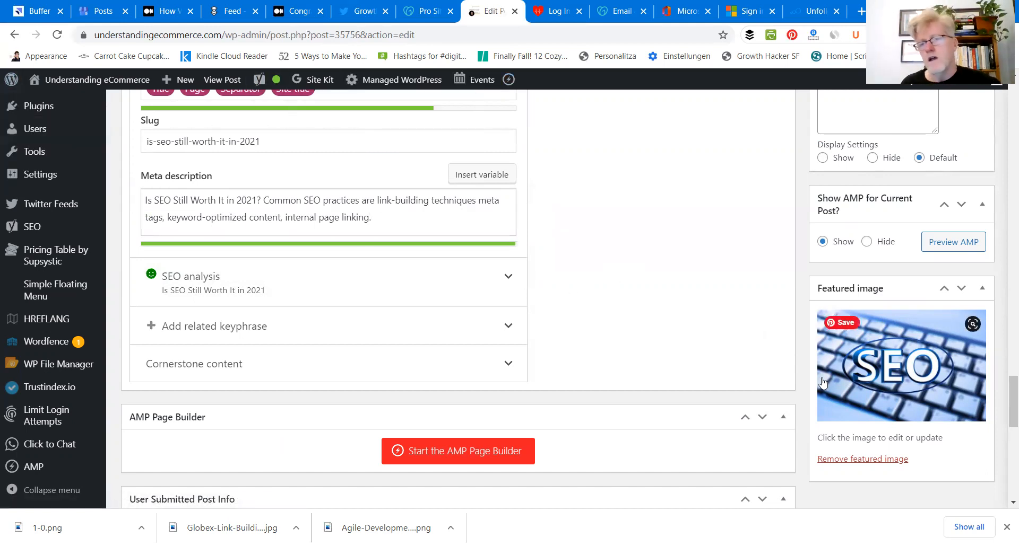
Step: Update the published post to save the text corrections and SEO settings
{"action": "left_click_drag", "start_coordinate": [1002, 408], "coordinate": [1002, 271]}
{"action": "scroll", "coordinate": [971, 149], "scroll_direction": "down", "scroll_amount": 4}
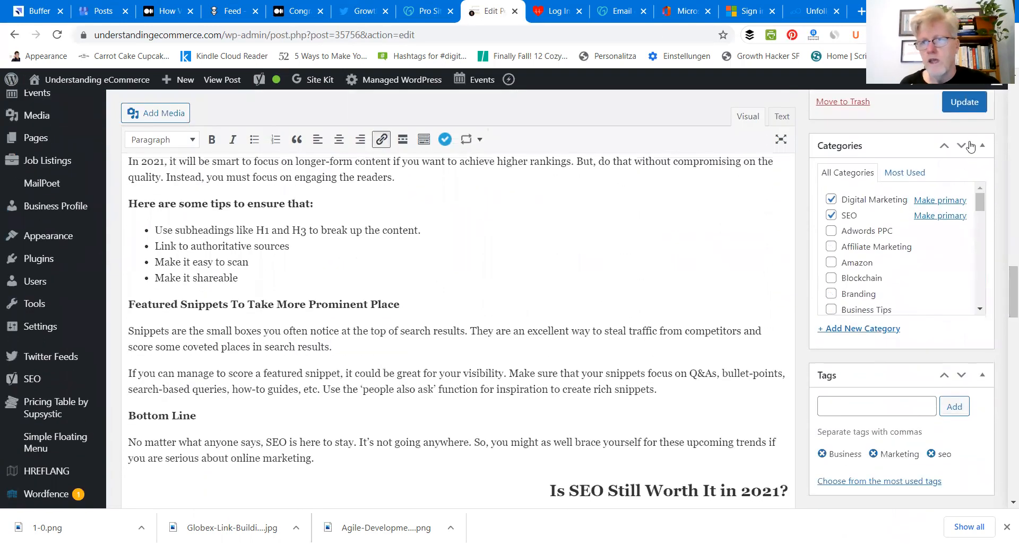
{"action": "left_click", "coordinate": [965, 102]}
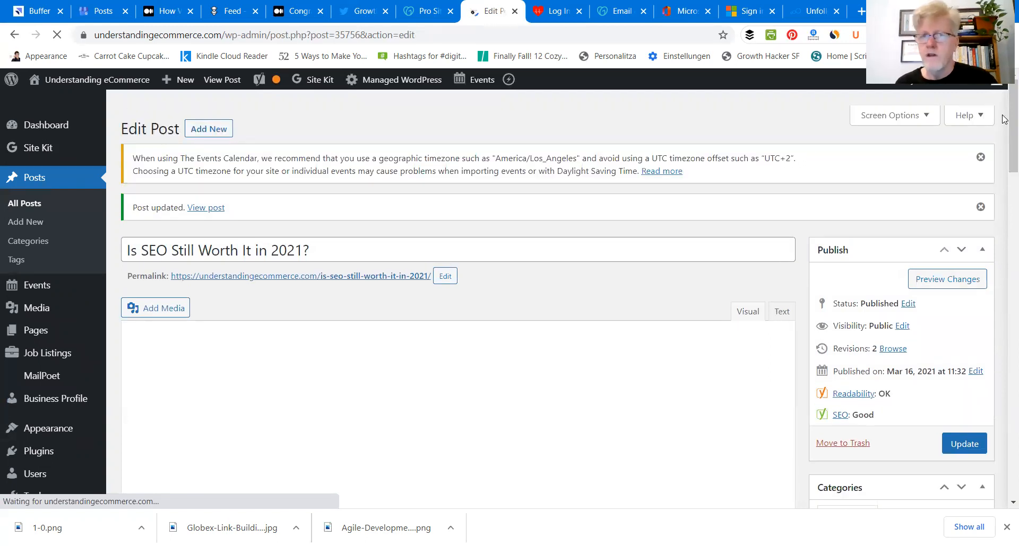
Step: Review the updated post's content and its Yoast focus keyphrase, Google preview, slug and meta description
{"action": "left_click_drag", "start_coordinate": [1002, 119], "coordinate": [1005, 162]}
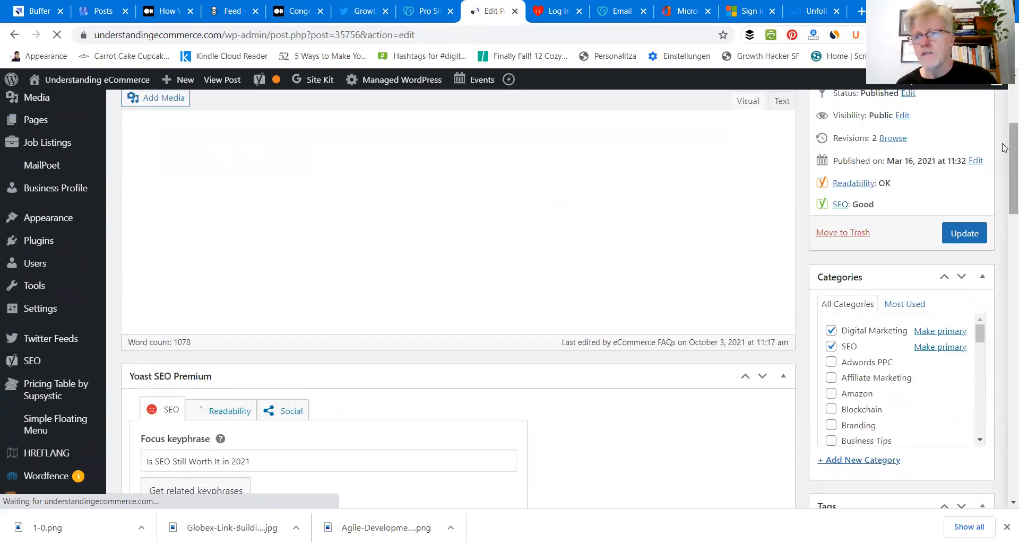
{"action": "left_click_drag", "start_coordinate": [1003, 151], "coordinate": [985, 158]}
{"action": "scroll", "coordinate": [985, 158], "scroll_direction": "down", "scroll_amount": 20}
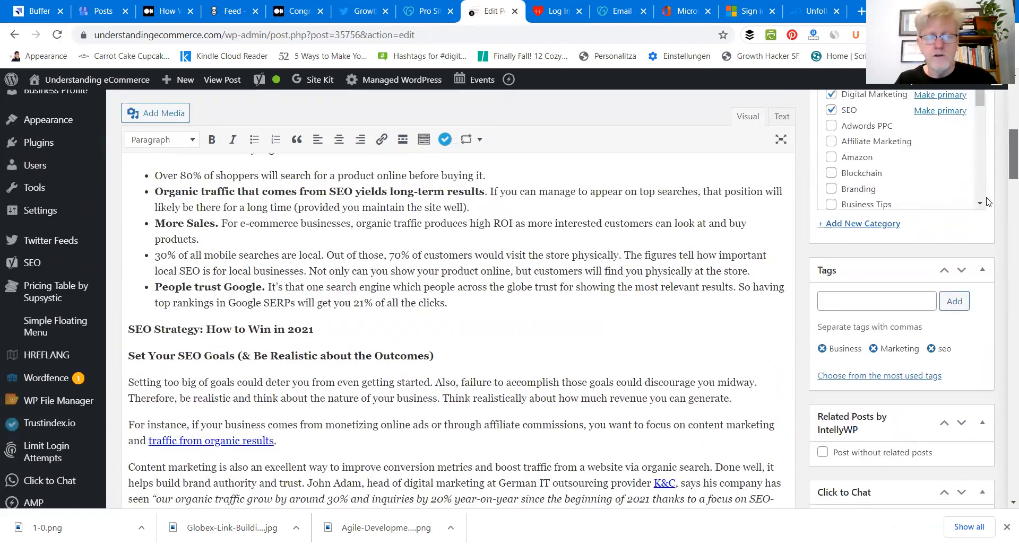
{"action": "scroll", "coordinate": [987, 214], "scroll_direction": "down", "scroll_amount": 15}
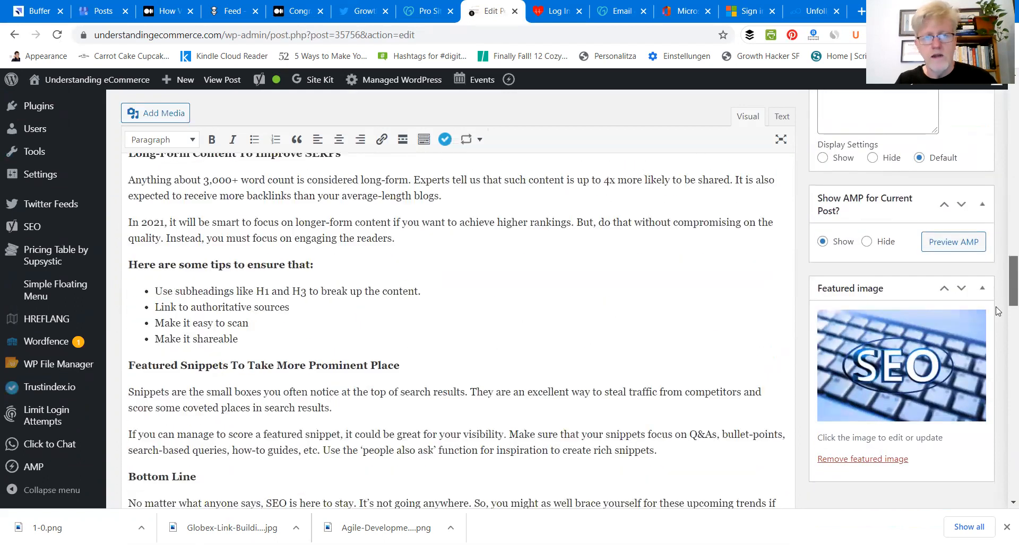
{"action": "scroll", "coordinate": [1003, 369], "scroll_direction": "down", "scroll_amount": 3}
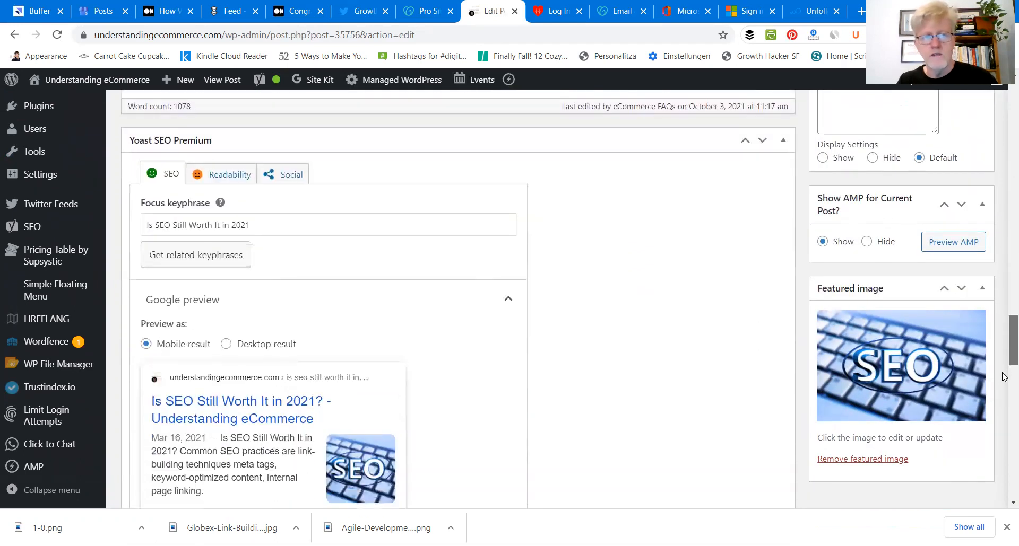
{"action": "scroll", "coordinate": [998, 365], "scroll_direction": "up", "scroll_amount": 4}
{"action": "scroll", "coordinate": [995, 363], "scroll_direction": "down", "scroll_amount": 1}
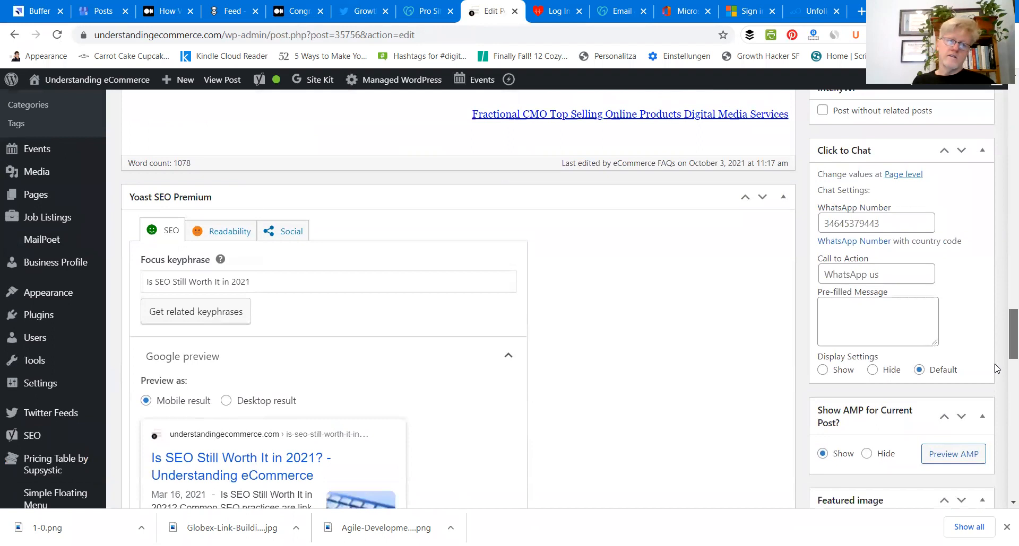
{"action": "scroll", "coordinate": [995, 368], "scroll_direction": "down", "scroll_amount": 4}
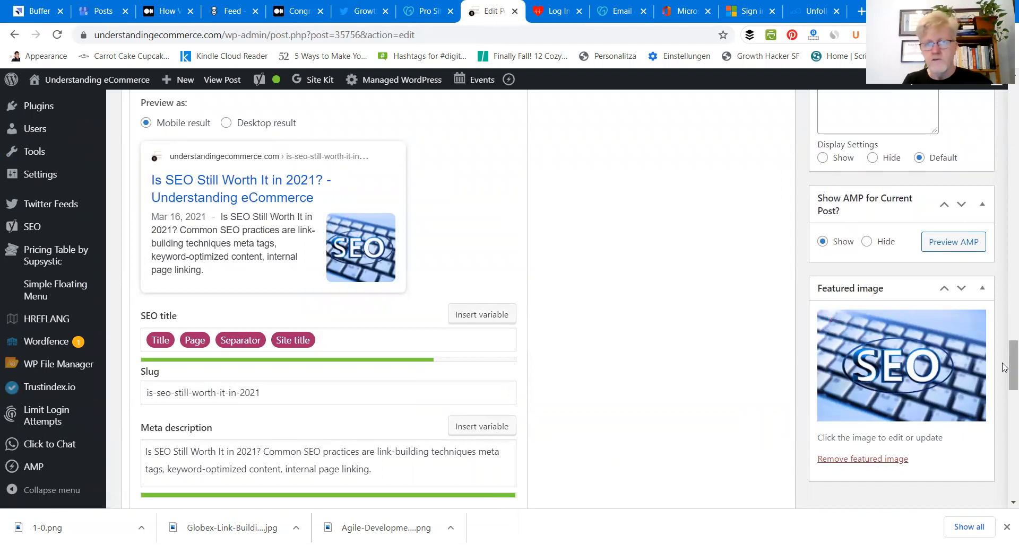
{"action": "scroll", "coordinate": [1002, 376], "scroll_direction": "down", "scroll_amount": 1}
{"action": "scroll", "coordinate": [1002, 376], "scroll_direction": "down", "scroll_amount": 3}
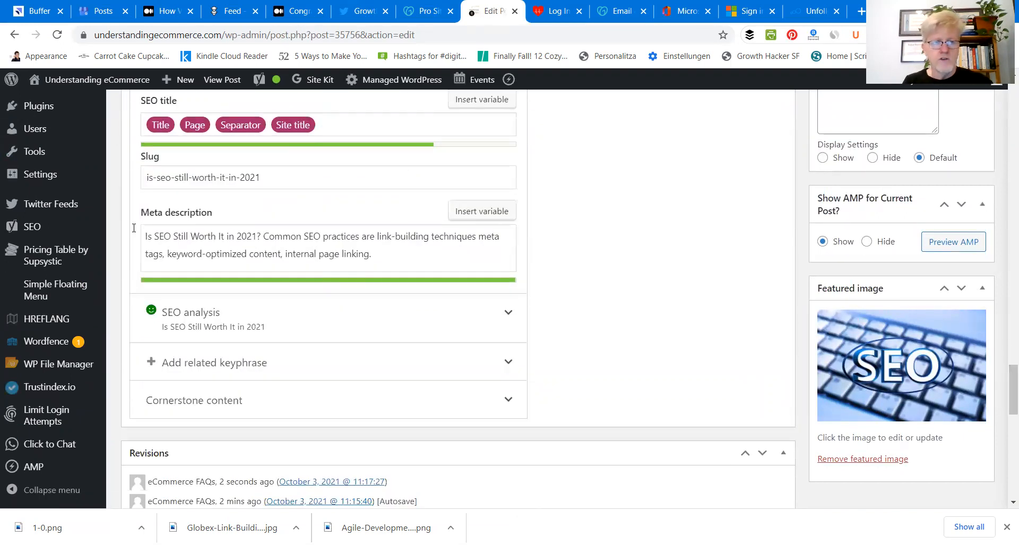